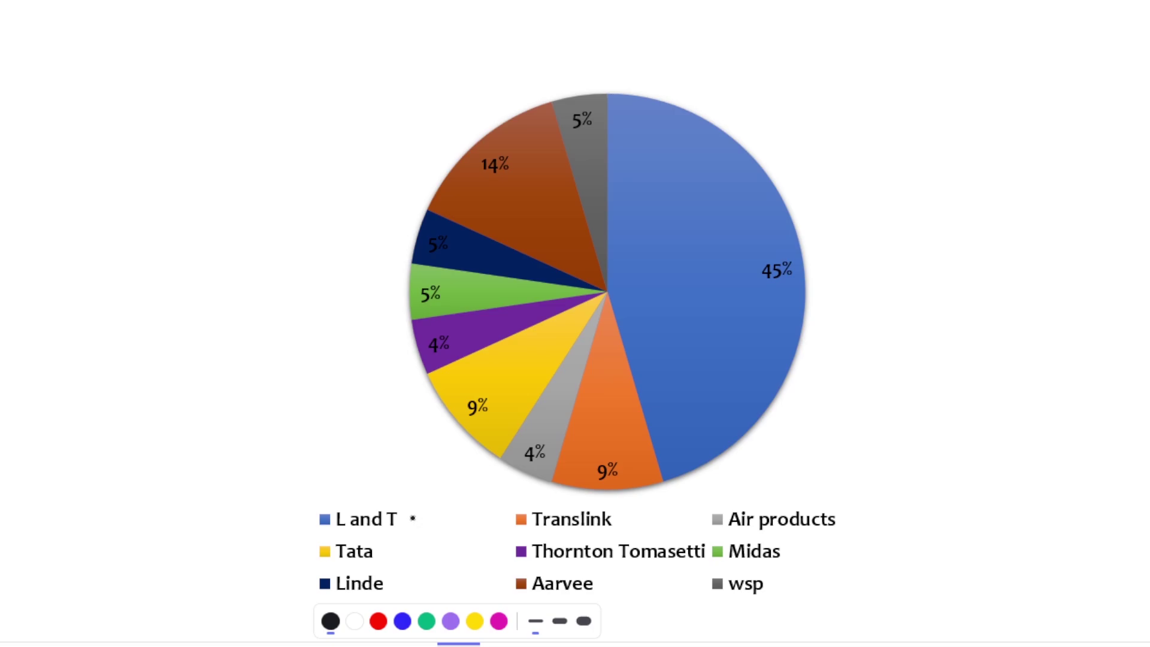
# Step: Tick all nine legend entries: L and T, Translink, Air products, Tata, Thornton Tomasetti, Midas, Linde, Aarvee, wsp
pyautogui.moveTo(409, 518); pyautogui.dragTo(439, 502)
pyautogui.moveTo(625, 514); pyautogui.dragTo(655, 502)
pyautogui.moveTo(851, 509); pyautogui.dragTo(889, 501)
pyautogui.moveTo(385, 558); pyautogui.dragTo(425, 546)
pyautogui.moveTo(656, 554); pyautogui.dragTo(711, 530)
pyautogui.moveTo(792, 553); pyautogui.dragTo(838, 540)
pyautogui.moveTo(390, 588); pyautogui.dragTo(425, 571)
pyautogui.moveTo(613, 581); pyautogui.dragTo(652, 561)
pyautogui.moveTo(773, 589); pyautogui.dragTo(818, 566)
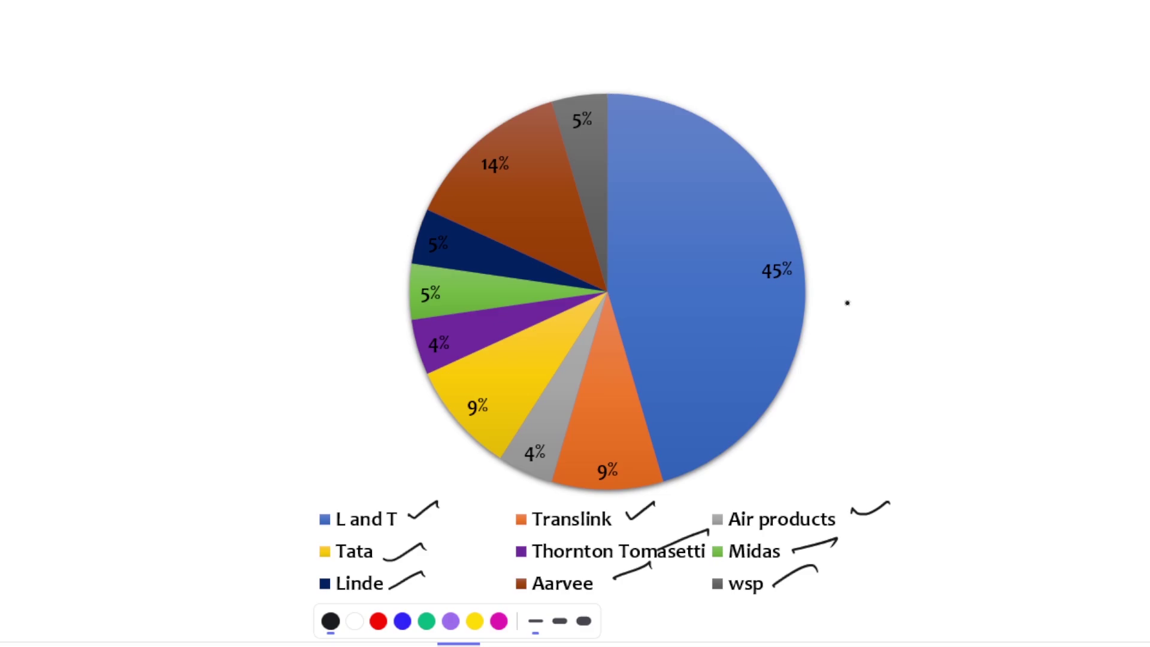
# Step: Box the 45%, 9% and 14% slice labels, underline 4%, and circle Aarvee in the legend
pyautogui.moveTo(754, 297)
pyautogui.mouseDown()
pyautogui.moveTo(804, 293)
pyautogui.moveTo(765, 306)
pyautogui.mouseUp()
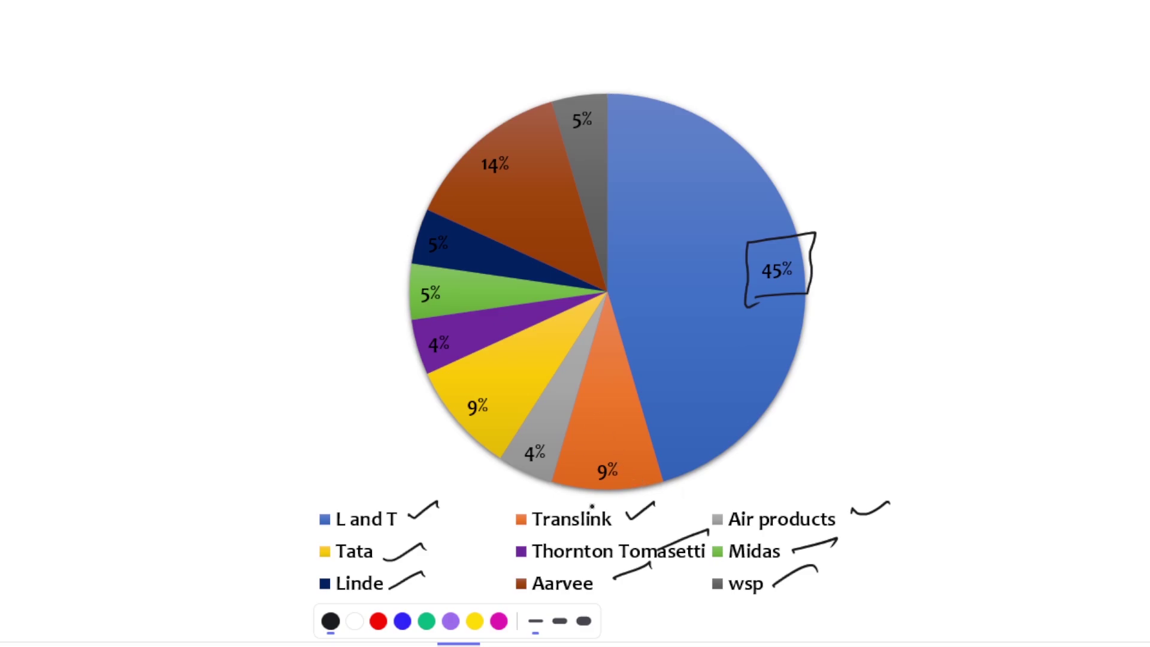
pyautogui.moveTo(588, 495)
pyautogui.mouseDown()
pyautogui.moveTo(623, 490)
pyautogui.moveTo(635, 427)
pyautogui.moveTo(589, 450)
pyautogui.moveTo(583, 492)
pyautogui.mouseUp()
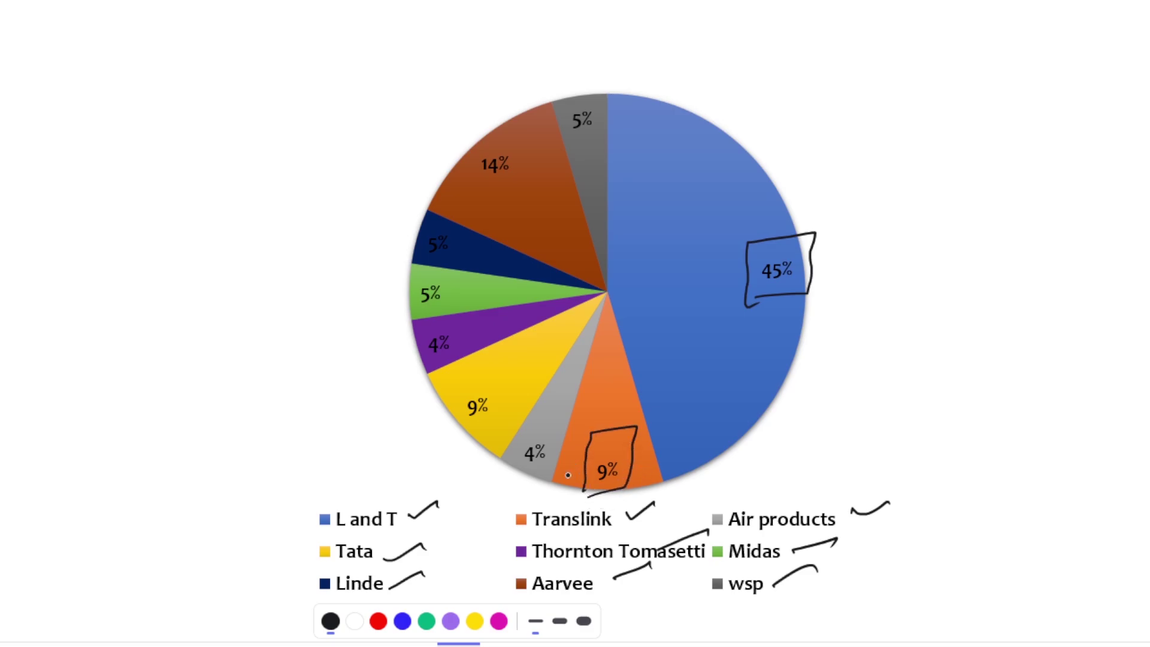
pyautogui.moveTo(516, 479); pyautogui.dragTo(549, 471)
pyautogui.moveTo(467, 201); pyautogui.dragTo(462, 207)
pyautogui.moveTo(536, 171); pyautogui.dragTo(555, 160)
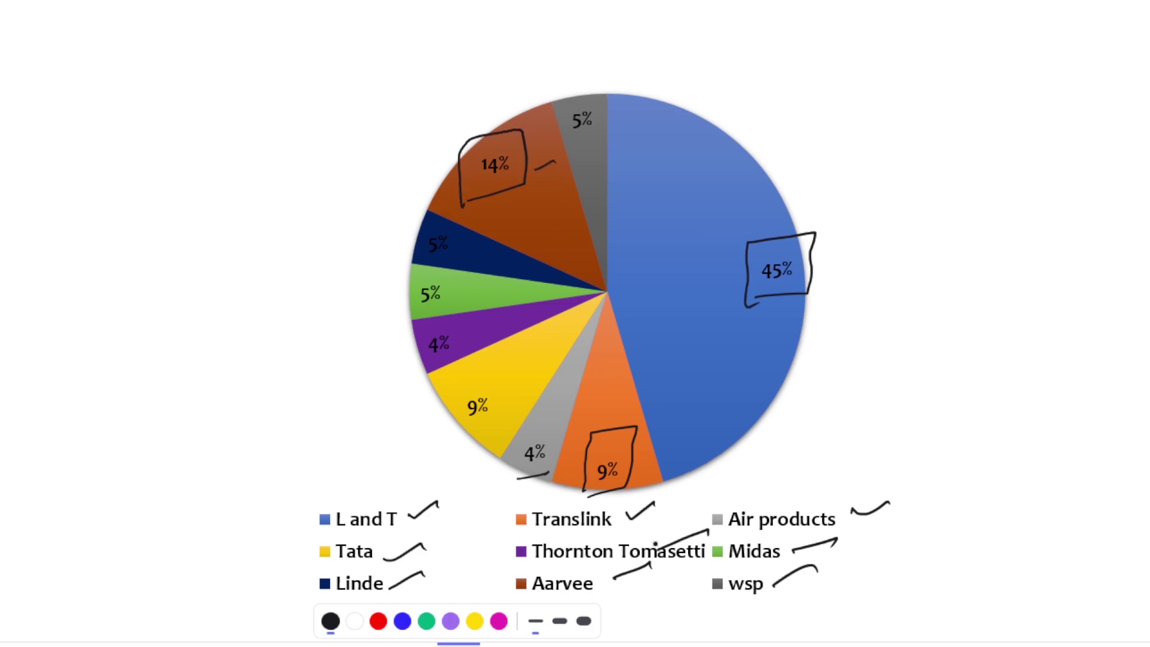
pyautogui.moveTo(614, 572)
pyautogui.mouseDown()
pyautogui.moveTo(498, 590)
pyautogui.moveTo(622, 571)
pyautogui.mouseUp()
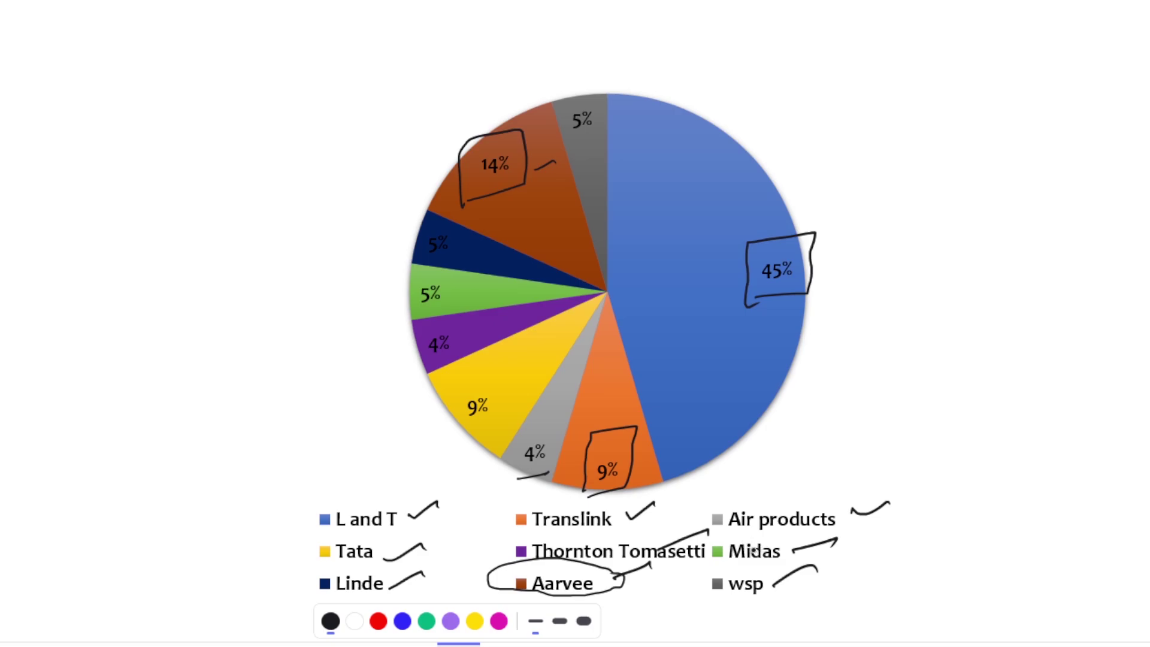
# Step: On the Package offered slide, tick L & T 6.25LPA, TATA 5LPA, AARVEE 6LPA and Thornton 6-7.5LPA
pyautogui.press('Right')
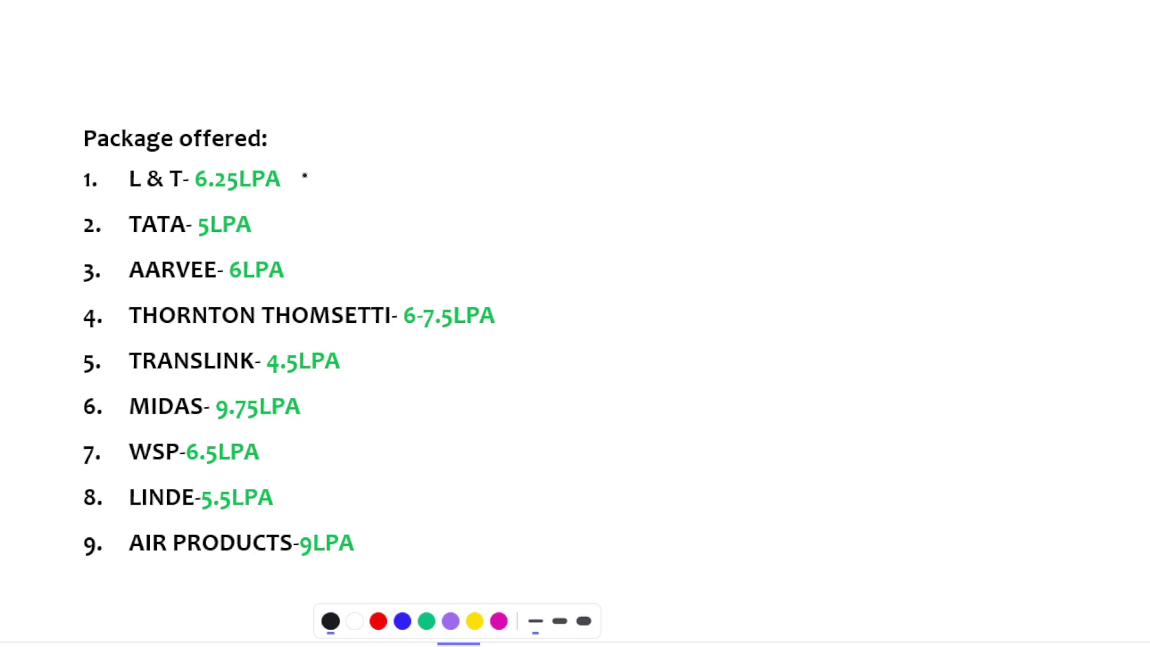
pyautogui.moveTo(304, 178); pyautogui.dragTo(357, 166)
pyautogui.moveTo(276, 224); pyautogui.dragTo(322, 217)
pyautogui.moveTo(306, 276); pyautogui.dragTo(349, 262)
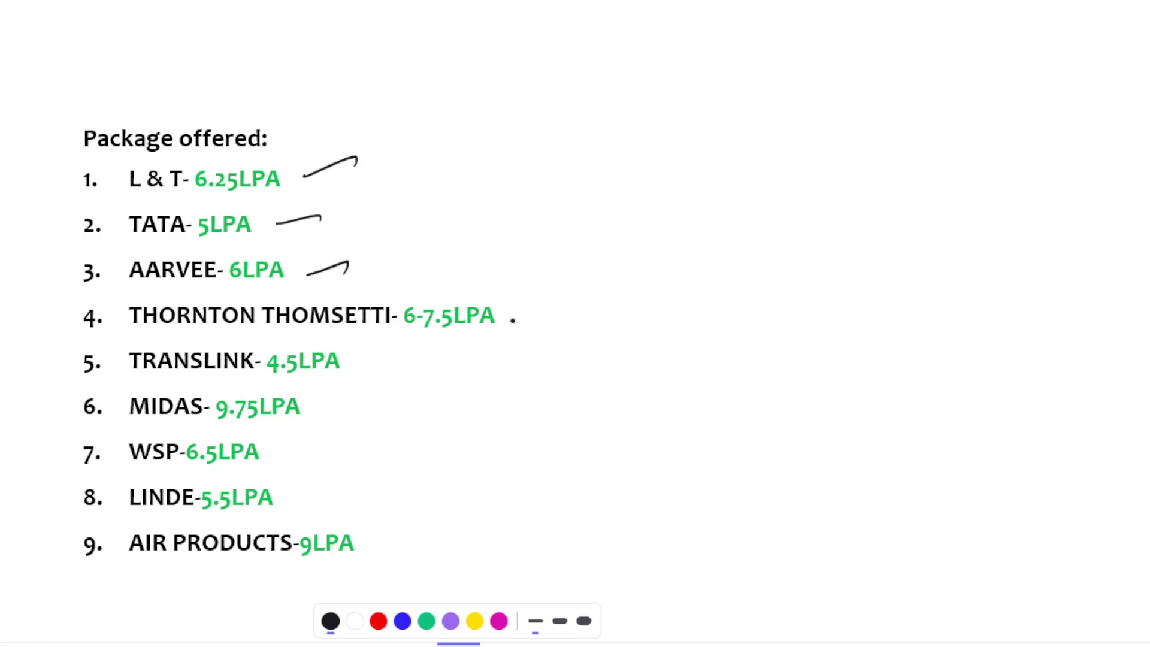
pyautogui.moveTo(514, 320); pyautogui.dragTo(566, 311)
# Step: Tick Translink 4.5LPA, WSP 6.5LPA and Linde 5.5LPA, and circle MIDAS's 9.75LPA
pyautogui.moveTo(342, 371); pyautogui.dragTo(390, 361)
pyautogui.moveTo(336, 409)
pyautogui.mouseDown()
pyautogui.moveTo(279, 384)
pyautogui.moveTo(335, 406)
pyautogui.mouseUp()
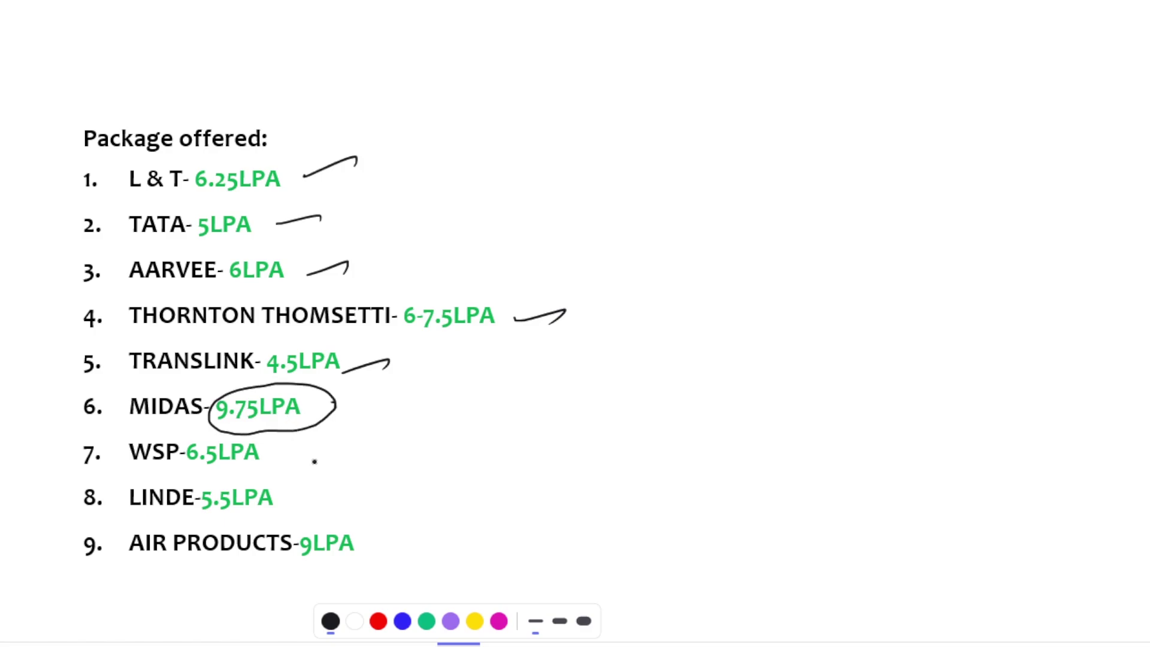
pyautogui.moveTo(291, 464); pyautogui.dragTo(327, 450)
pyautogui.moveTo(296, 516); pyautogui.dragTo(338, 493)
# Step: In red ink, box 9LPA, mark the 9.75LPA package, and underline MIDAS and AIR PRODUCTS
pyautogui.click(378, 621)
pyautogui.moveTo(310, 575); pyautogui.dragTo(307, 580)
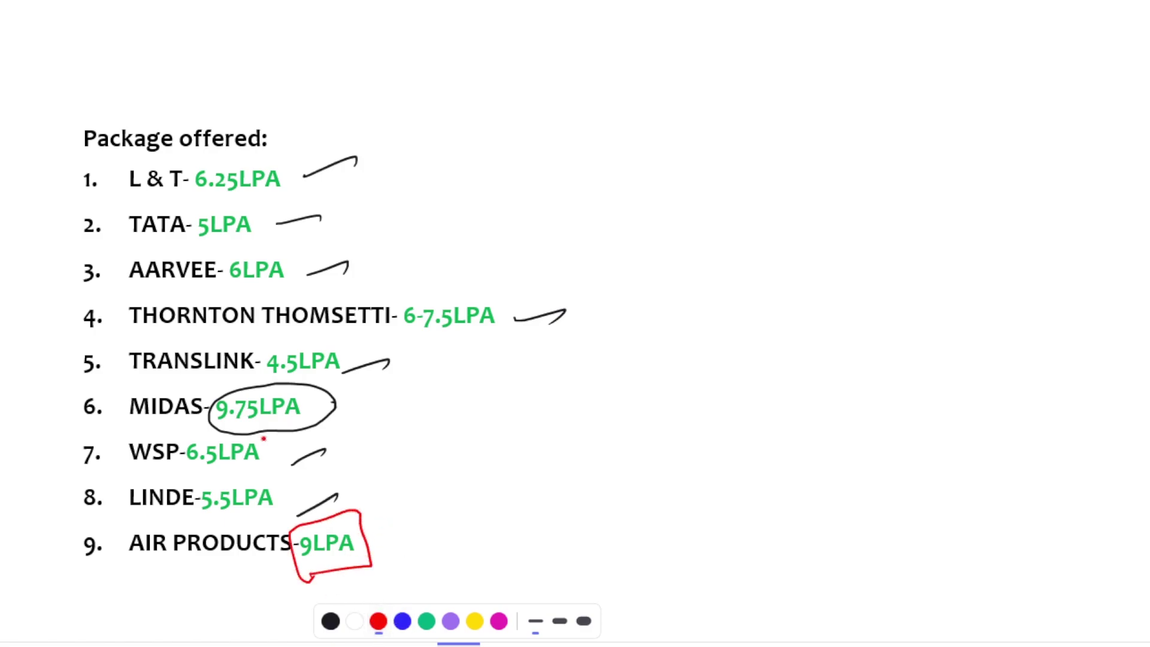
pyautogui.moveTo(311, 409); pyautogui.dragTo(383, 411)
pyautogui.moveTo(360, 545); pyautogui.dragTo(427, 523)
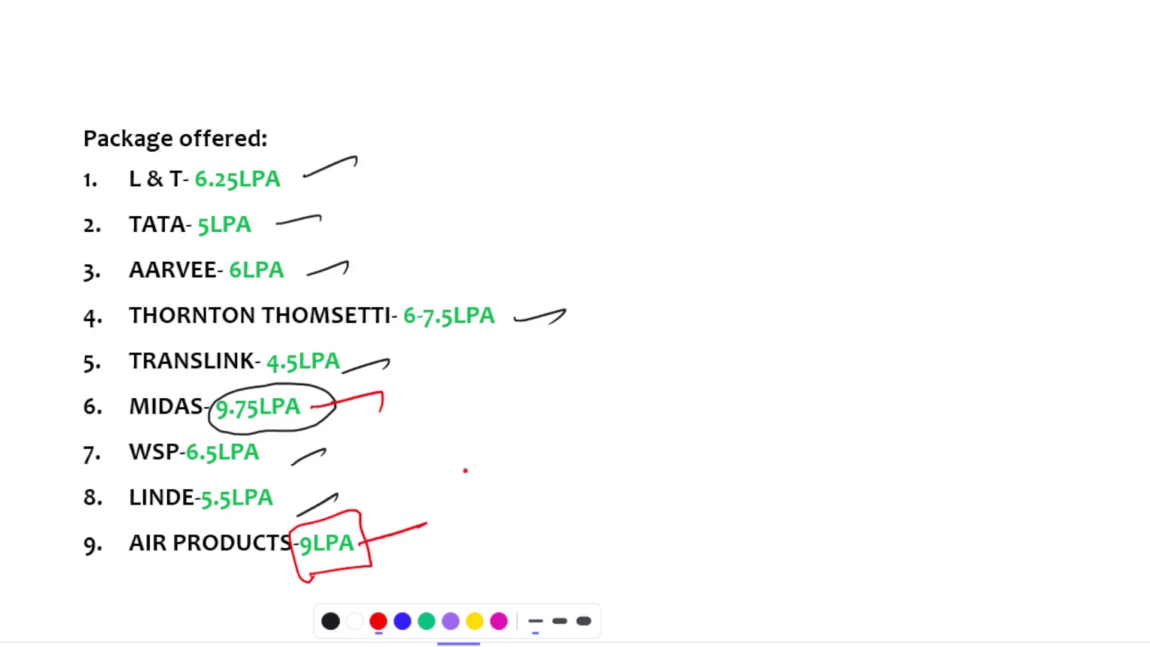
pyautogui.moveTo(132, 432); pyautogui.dragTo(184, 422)
pyautogui.moveTo(142, 588); pyautogui.dragTo(238, 579)
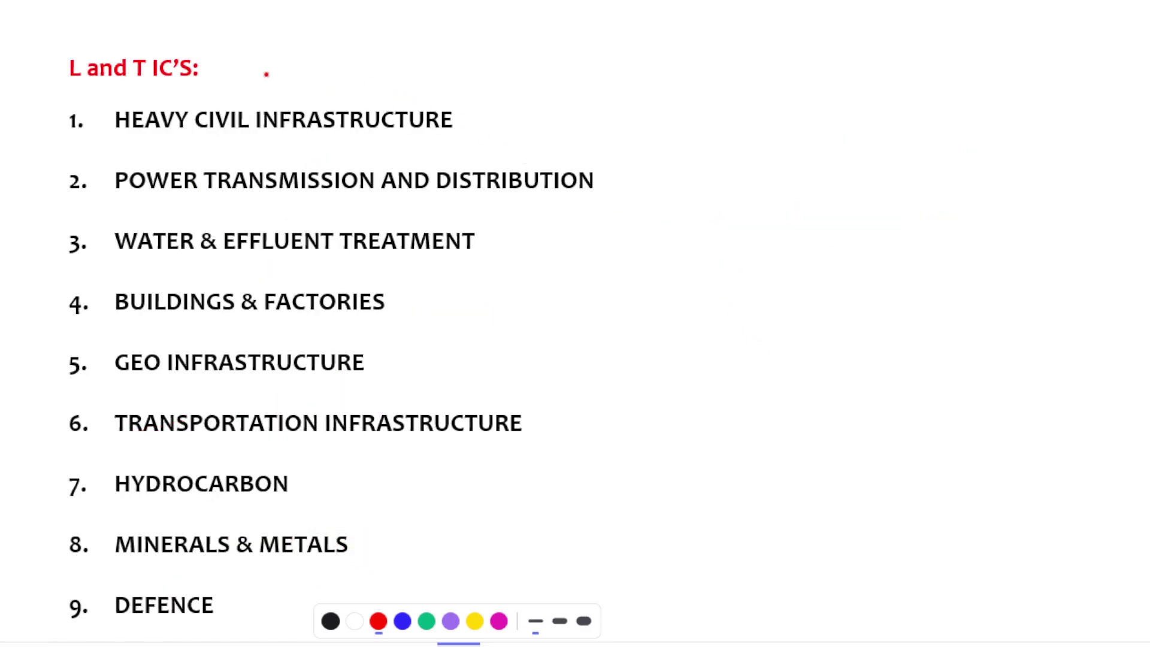
# Step: Red-mark the L and T IC'S title and the heavy civil, power transmission, water treatment and buildings items
pyautogui.moveTo(241, 75); pyautogui.dragTo(281, 61)
pyautogui.moveTo(500, 134); pyautogui.dragTo(550, 127)
pyautogui.moveTo(603, 203); pyautogui.dragTo(656, 196)
pyautogui.moveTo(490, 255); pyautogui.dragTo(544, 243)
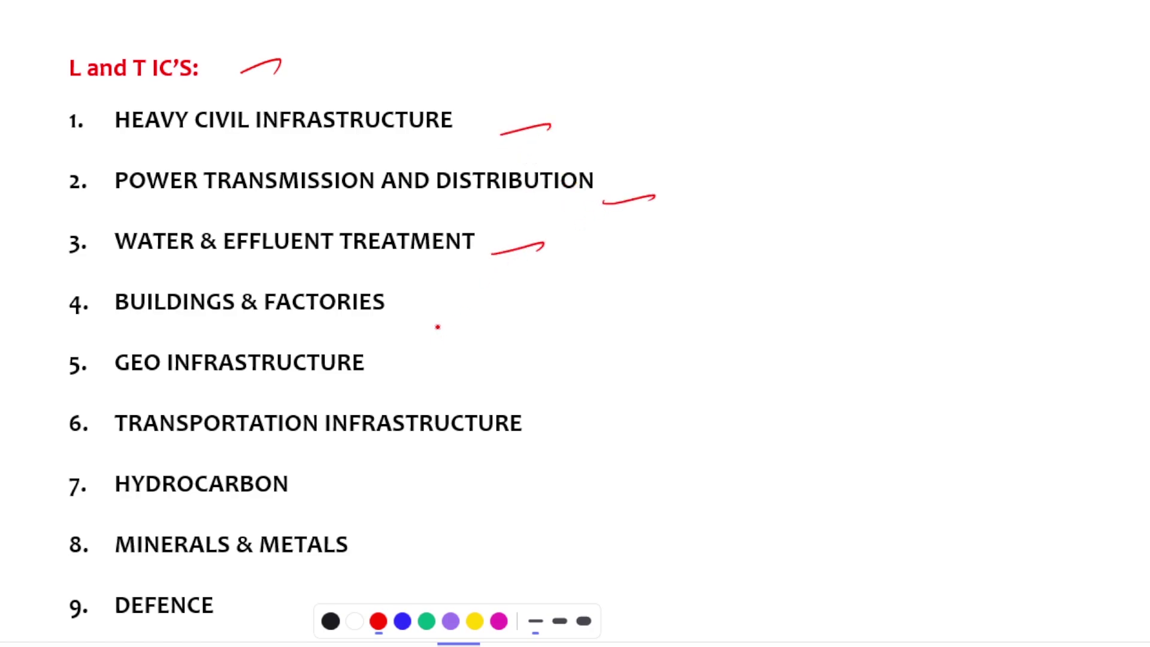
pyautogui.moveTo(413, 321); pyautogui.dragTo(454, 312)
# Step: Red-mark geo, transportation, hydrocarbon, minerals & metals and defence, and retrace the mark beside item 1
pyautogui.moveTo(385, 371); pyautogui.dragTo(439, 362)
pyautogui.moveTo(526, 428); pyautogui.dragTo(580, 416)
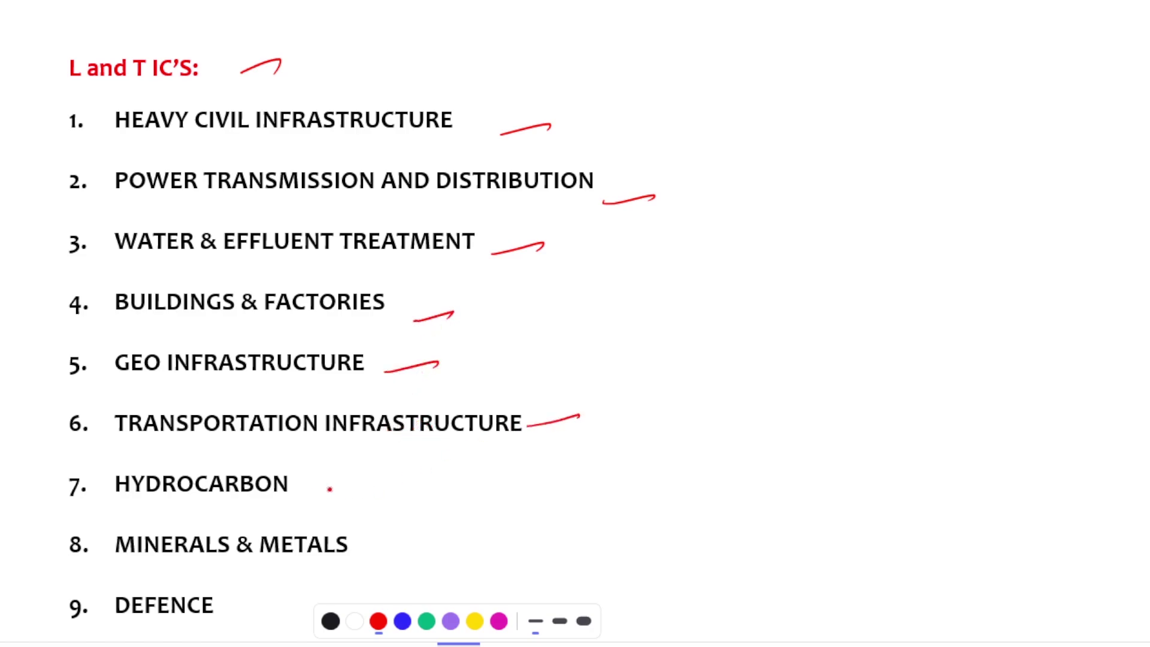
pyautogui.moveTo(328, 491); pyautogui.dragTo(371, 479)
pyautogui.moveTo(360, 555); pyautogui.dragTo(418, 537)
pyautogui.moveTo(254, 602); pyautogui.dragTo(297, 591)
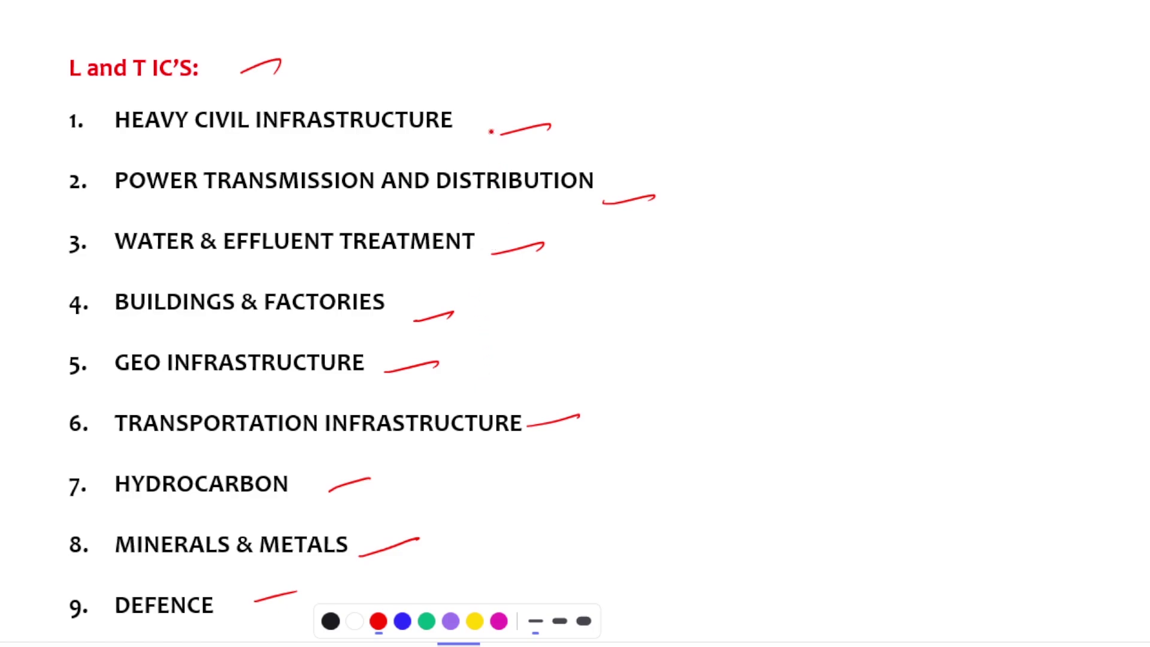
pyautogui.moveTo(488, 132); pyautogui.dragTo(537, 124)
# Step: Add second red strokes under items 2 and 3, beside water treatment and buildings & factories
pyautogui.moveTo(537, 217); pyautogui.dragTo(581, 210)
pyautogui.moveTo(446, 272); pyautogui.dragTo(491, 268)
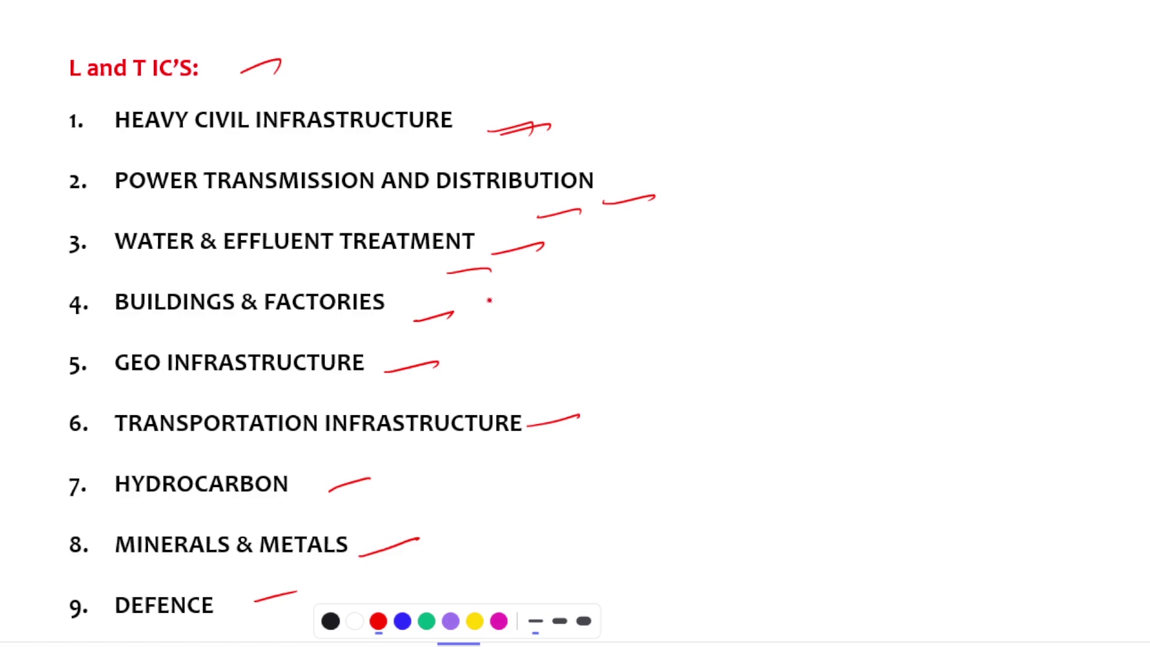
pyautogui.moveTo(512, 252); pyautogui.dragTo(575, 260)
pyautogui.moveTo(394, 328); pyautogui.dragTo(452, 315)
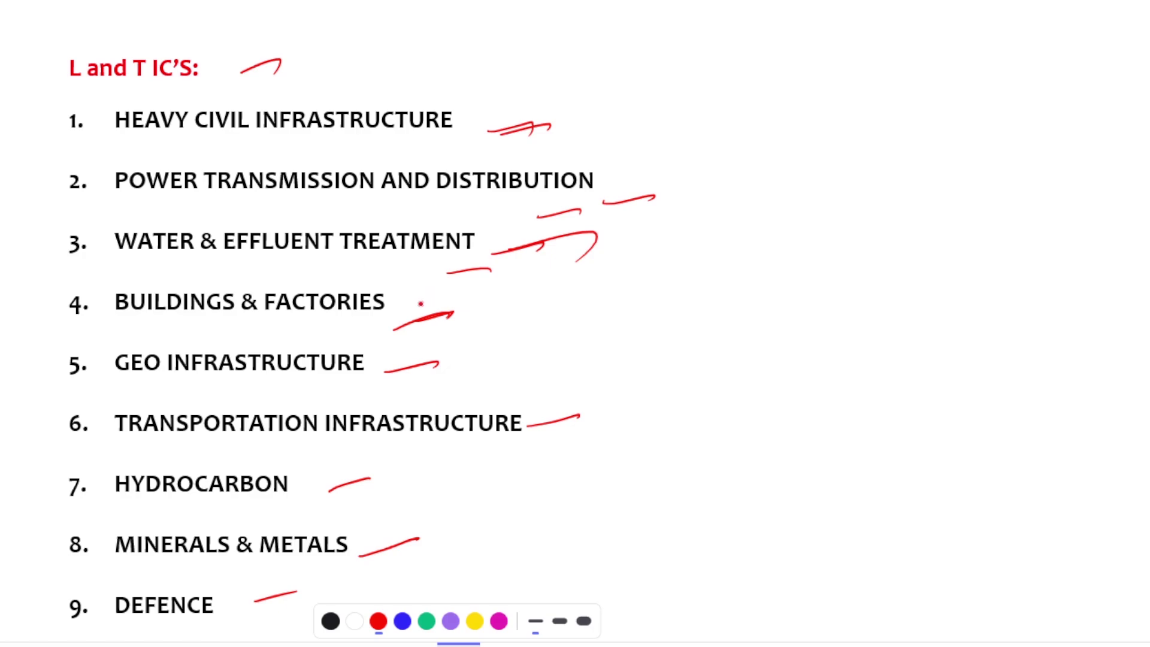
pyautogui.moveTo(419, 302); pyautogui.dragTo(449, 295)
# Step: Add red strokes under geo, transportation, hydrocarbon, minerals & metals and defence, then exit the slideshow
pyautogui.moveTo(340, 386); pyautogui.dragTo(404, 374)
pyautogui.moveTo(353, 458); pyautogui.dragTo(409, 455)
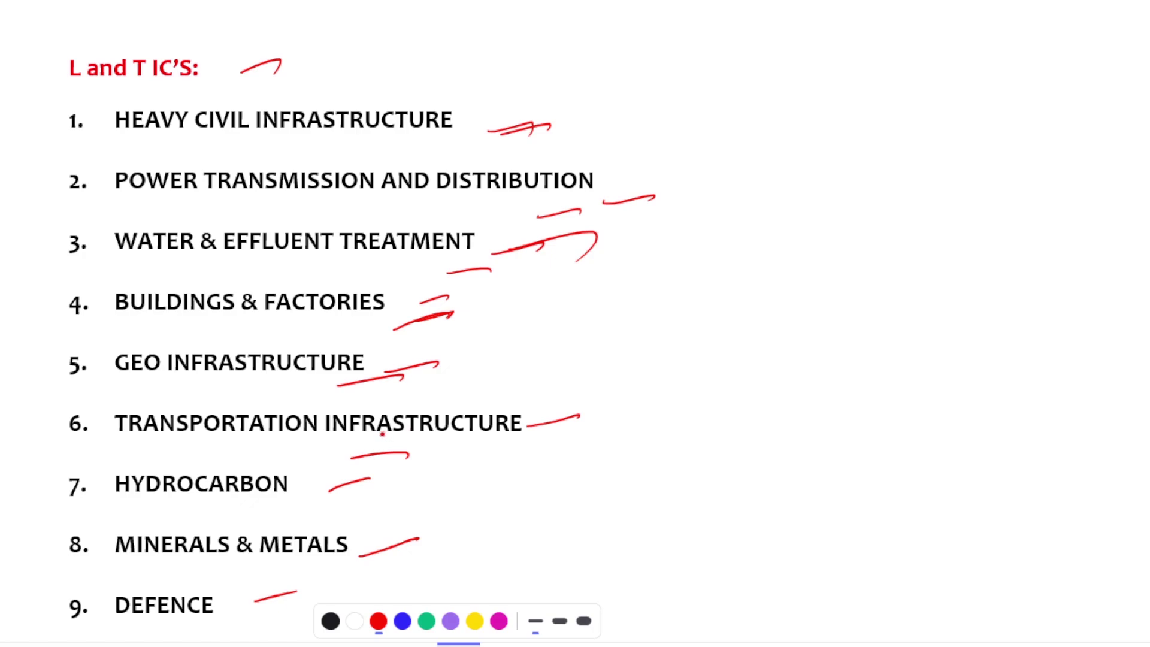
pyautogui.moveTo(277, 503); pyautogui.dragTo(332, 487)
pyautogui.moveTo(354, 542); pyautogui.dragTo(419, 522)
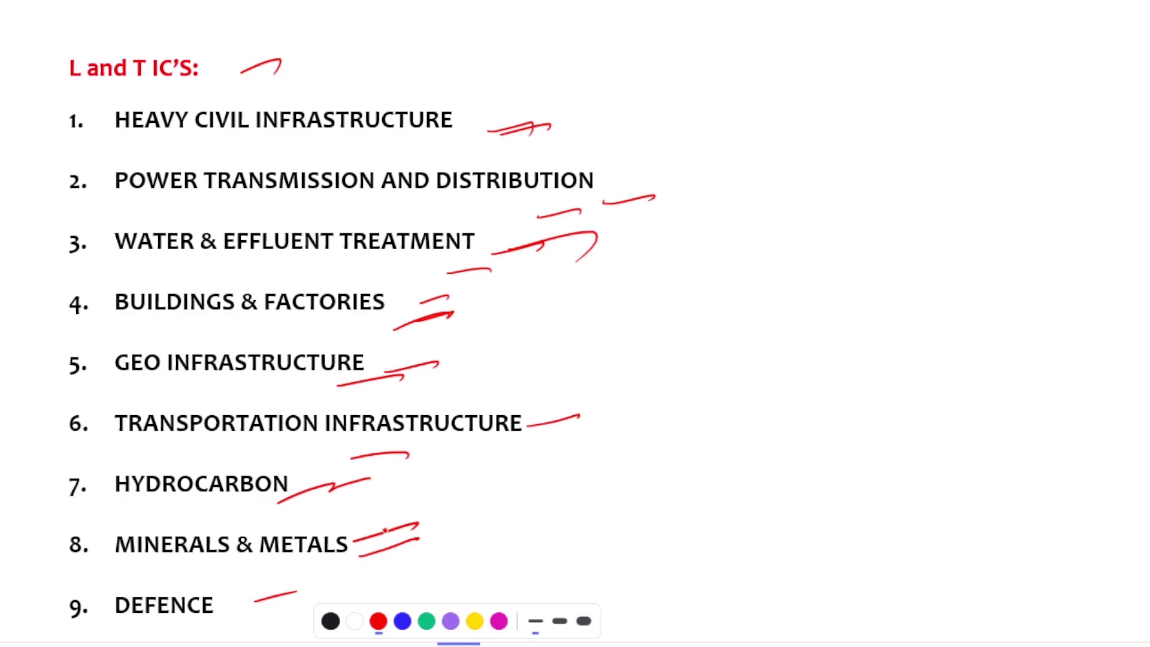
pyautogui.moveTo(230, 608); pyautogui.dragTo(273, 594)
pyautogui.press('Escape')
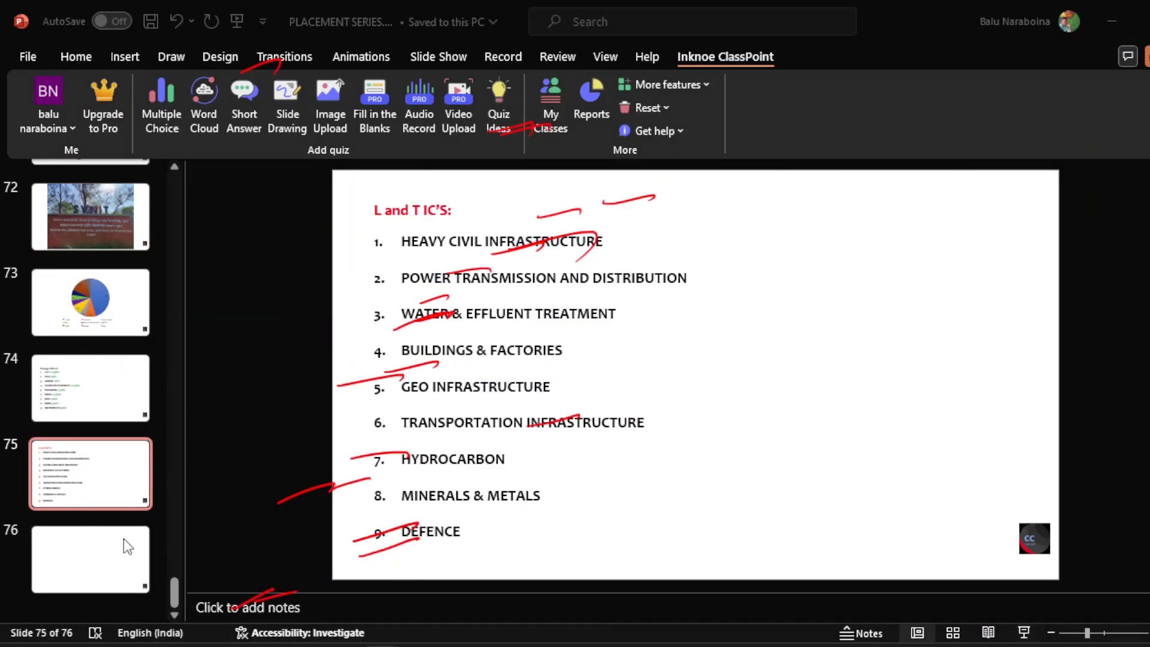
# Step: Switch to the browser's Thornton Tomasetti LinkedIn About page and highlight its Specialties list
pyautogui.click(96, 575)
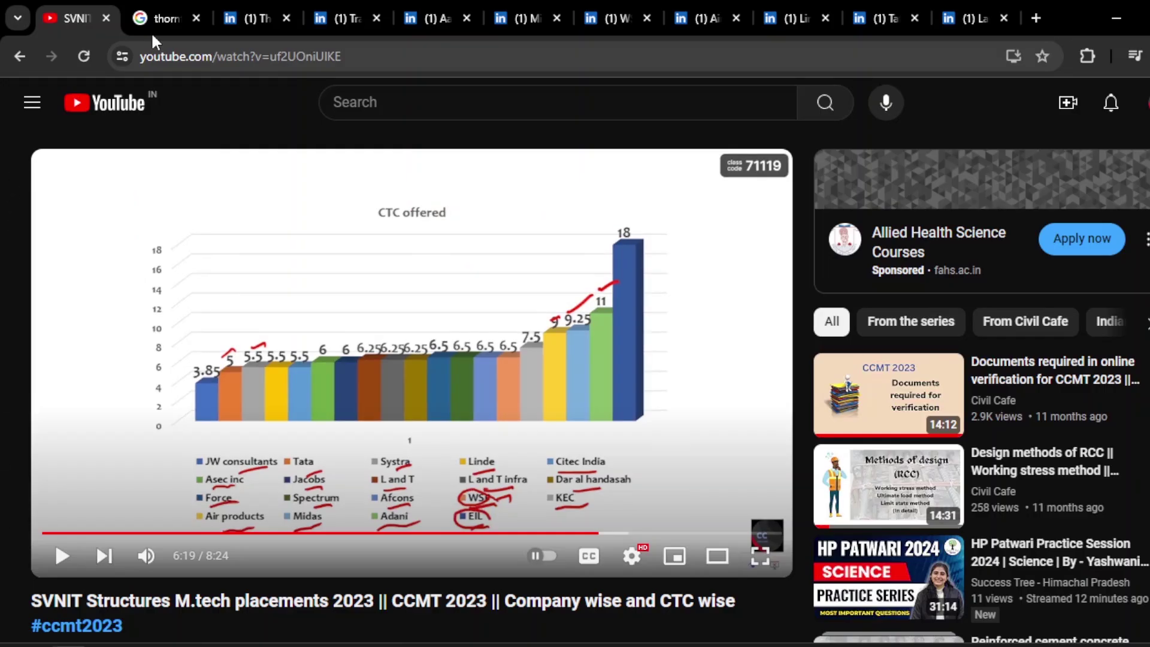
pyautogui.click(255, 18)
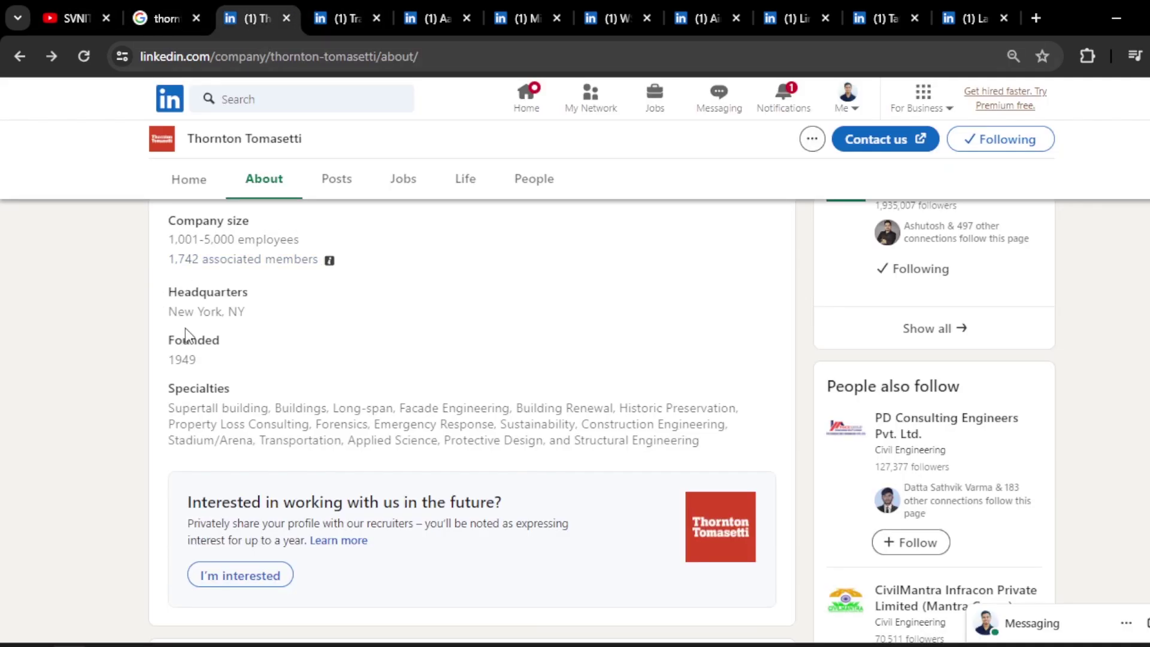
pyautogui.scroll(2, 188, 330)
pyautogui.scroll(1, 189, 332)
pyautogui.scroll(2, 189, 330)
pyautogui.scroll(1, 190, 328)
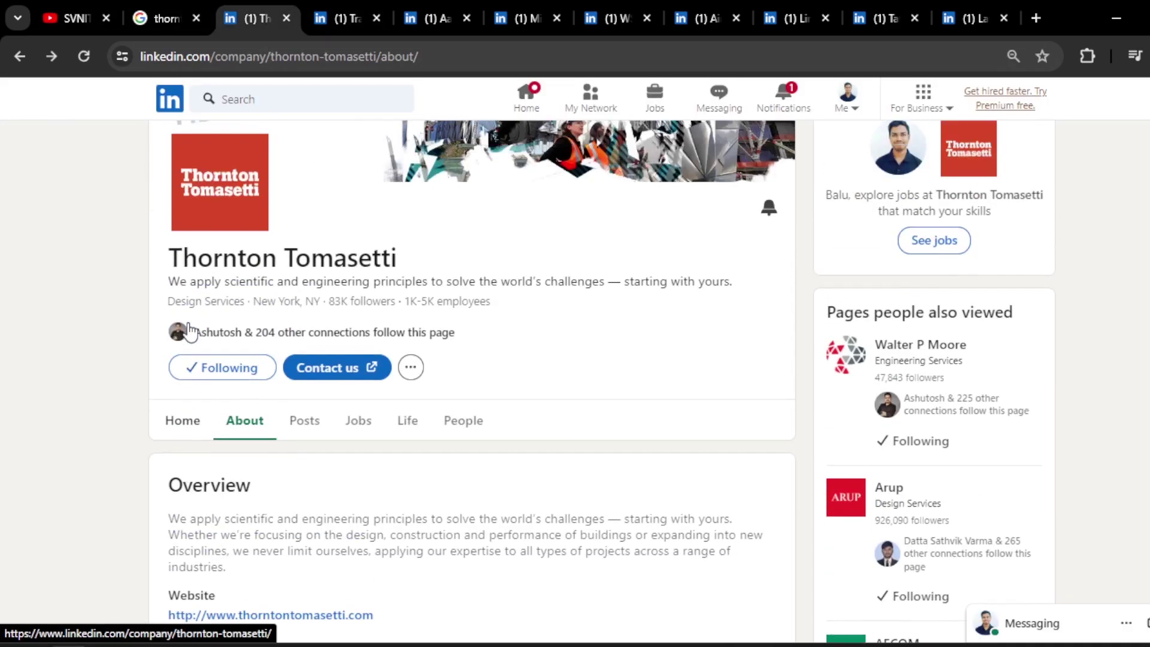
pyautogui.scroll(-3, 189, 324)
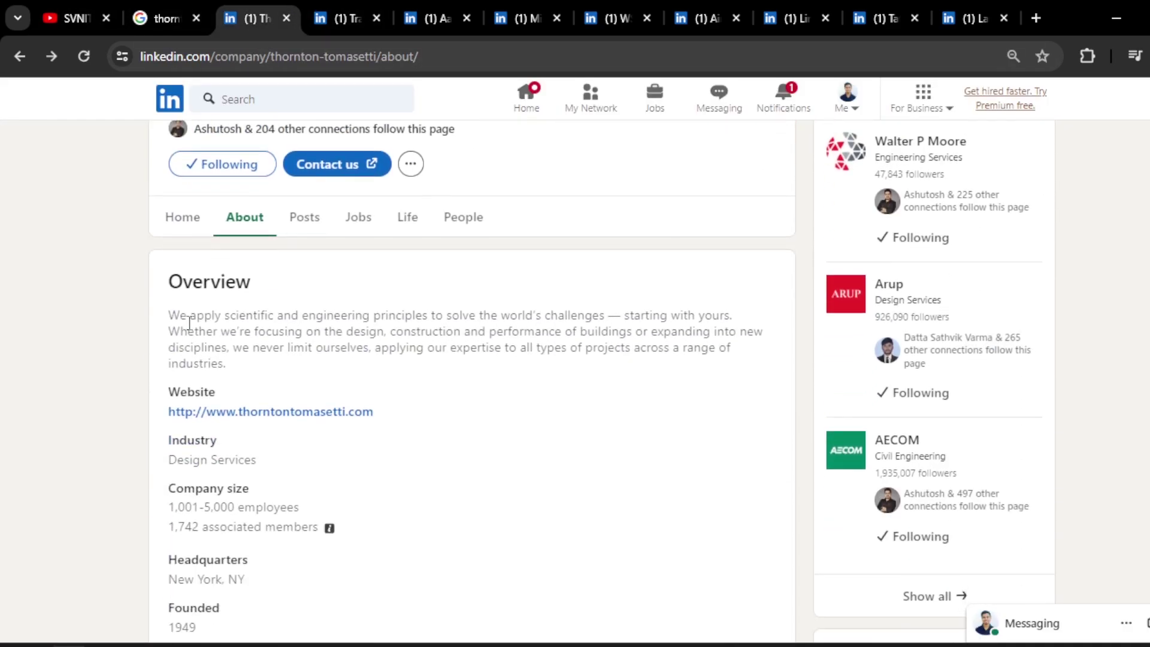
pyautogui.scroll(-1, 190, 323)
pyautogui.scroll(-1, 189, 323)
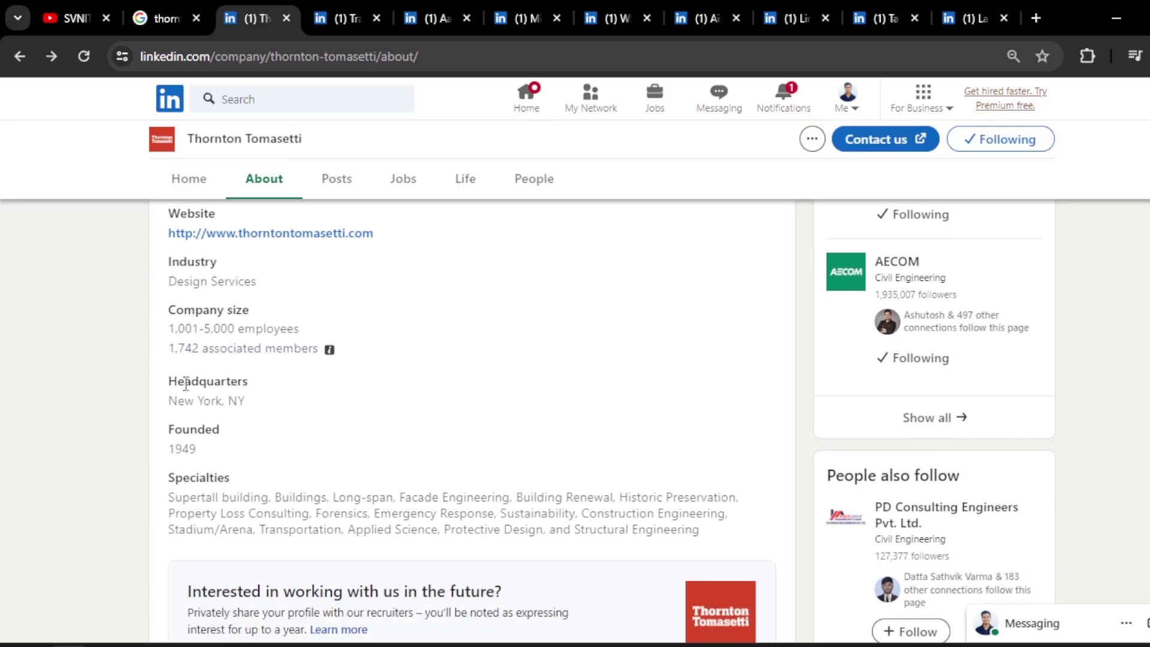
pyautogui.scroll(-1, 185, 379)
pyautogui.scroll(-3, 185, 379)
pyautogui.scroll(1, 186, 381)
pyautogui.scroll(1, 189, 373)
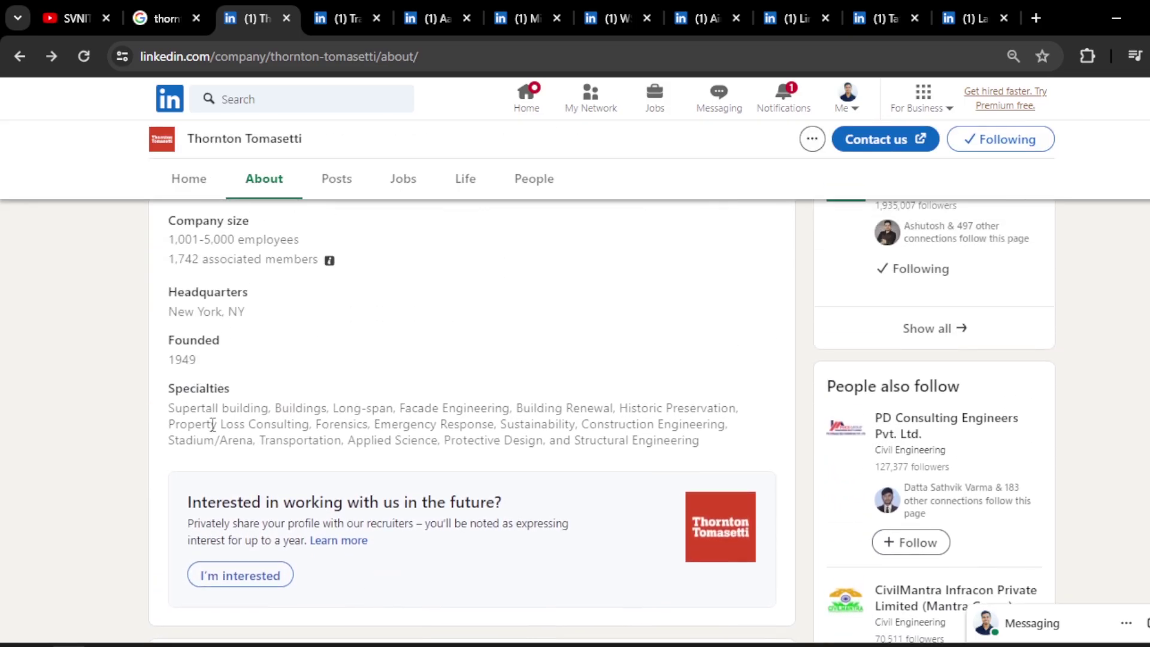
pyautogui.moveTo(173, 409); pyautogui.dragTo(314, 444)
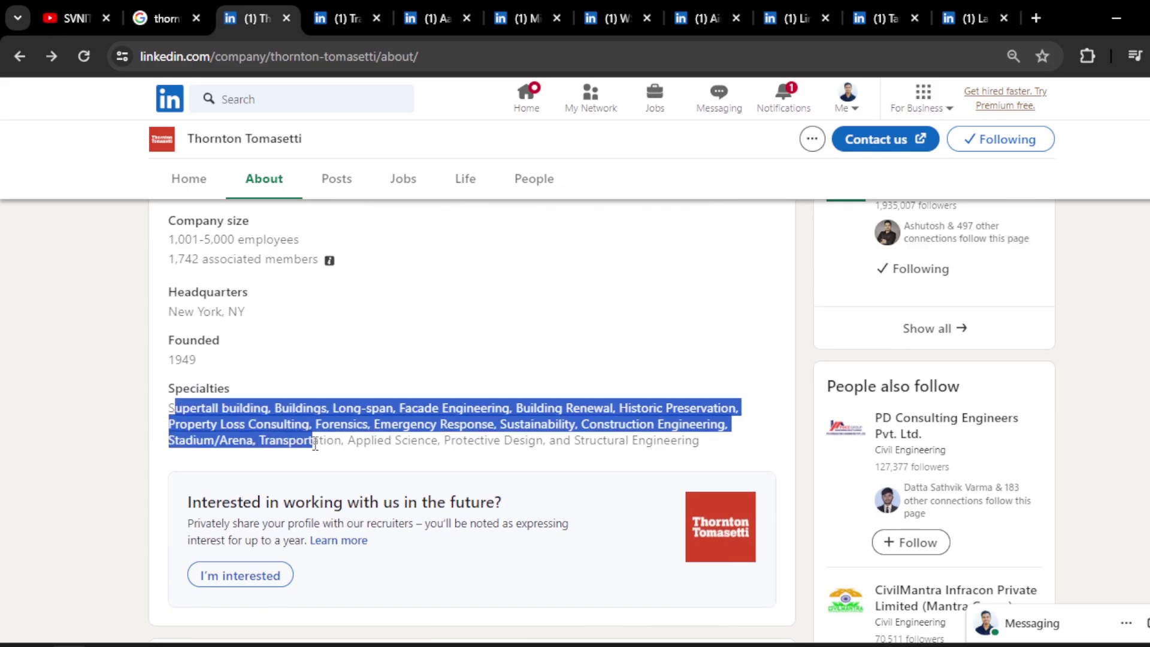
pyautogui.moveTo(315, 444)
pyautogui.mouseDown()
pyautogui.moveTo(396, 447)
pyautogui.moveTo(507, 495)
pyautogui.moveTo(469, 426)
pyautogui.moveTo(474, 451)
pyautogui.mouseUp()
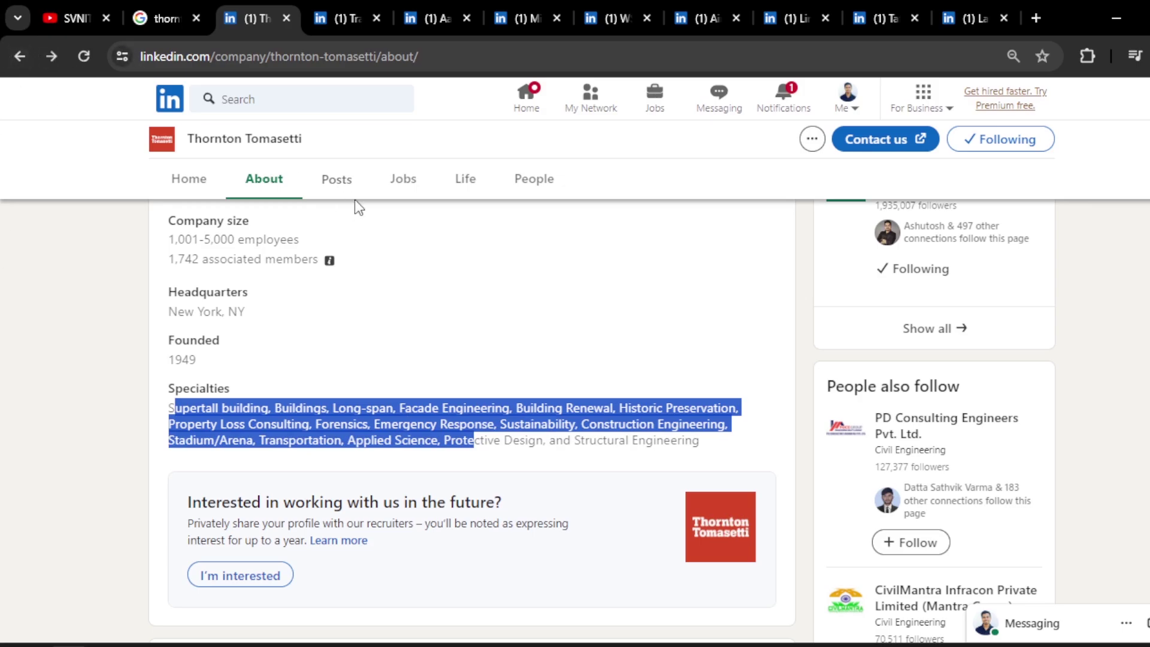
# Step: On TransLink's About page, highlight its headquarters, founding details and part of its specialties
pyautogui.click(343, 19)
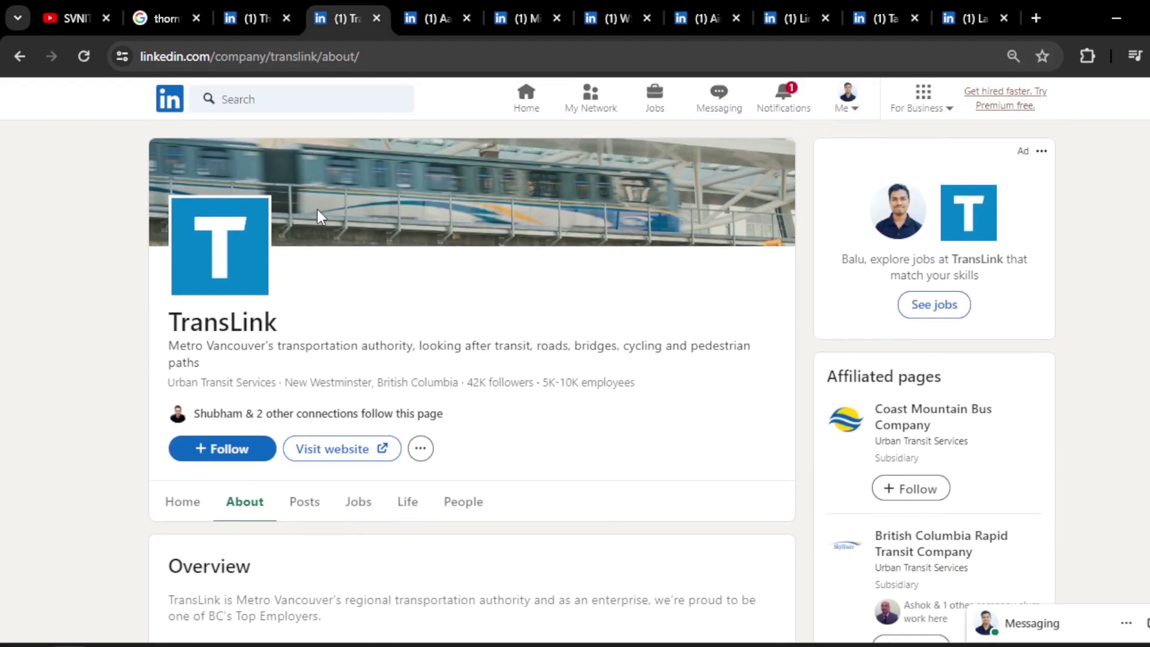
pyautogui.scroll(-5, 318, 207)
pyautogui.scroll(-2, 326, 207)
pyautogui.scroll(-2, 327, 211)
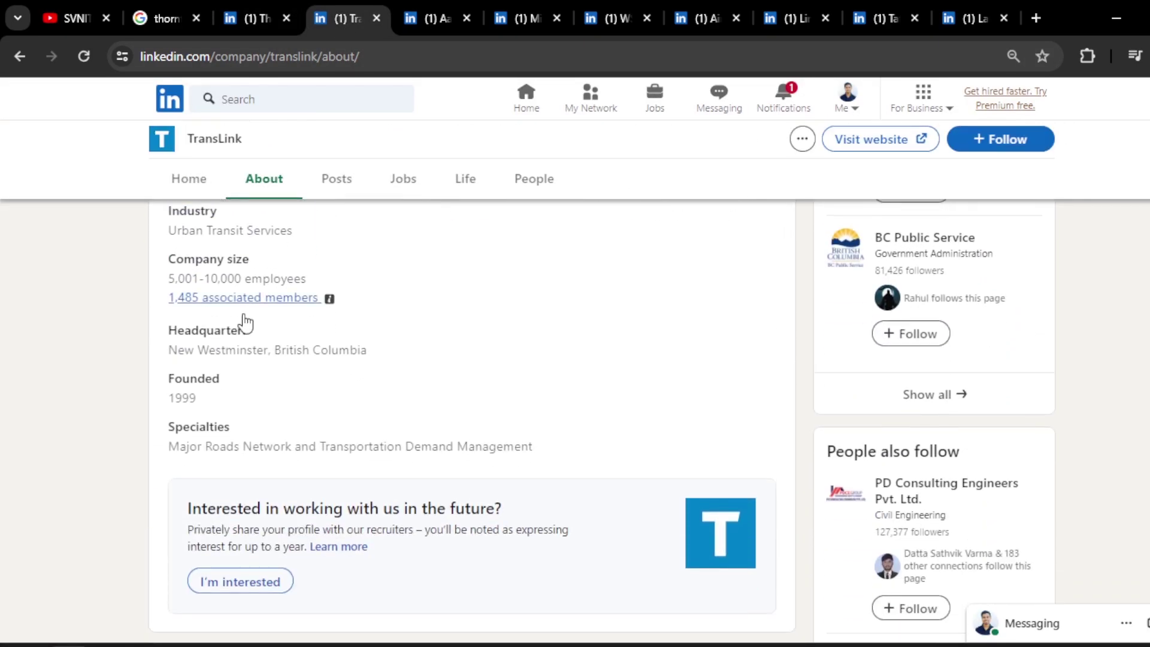
pyautogui.moveTo(254, 368); pyautogui.dragTo(286, 349)
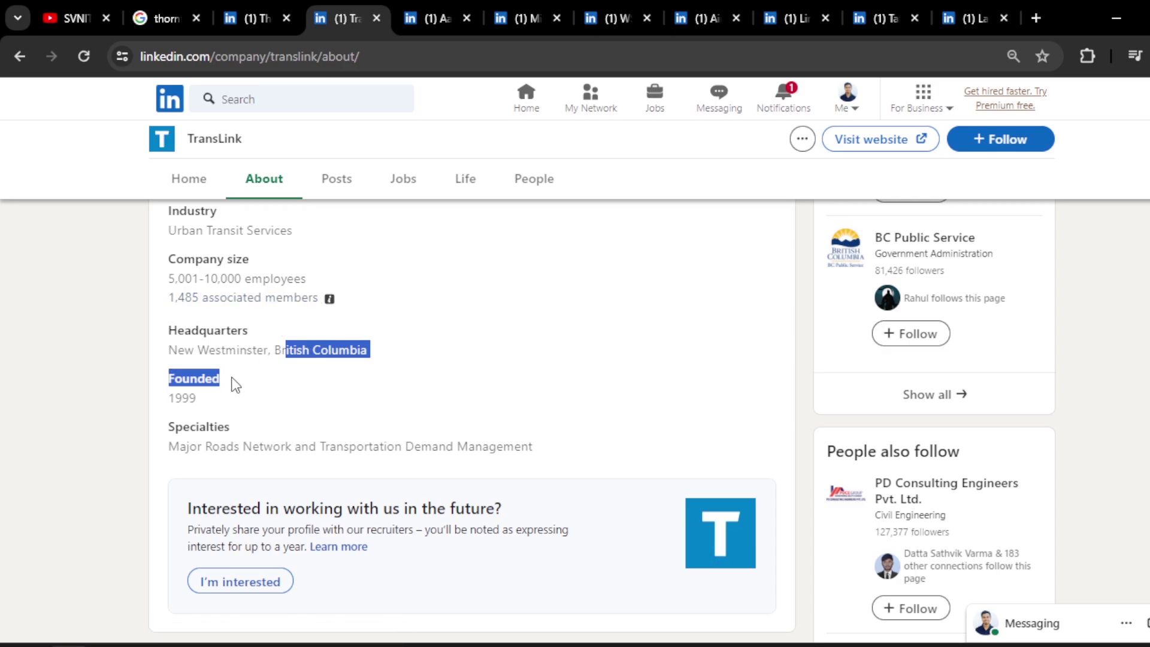
pyautogui.scroll(-1, 231, 383)
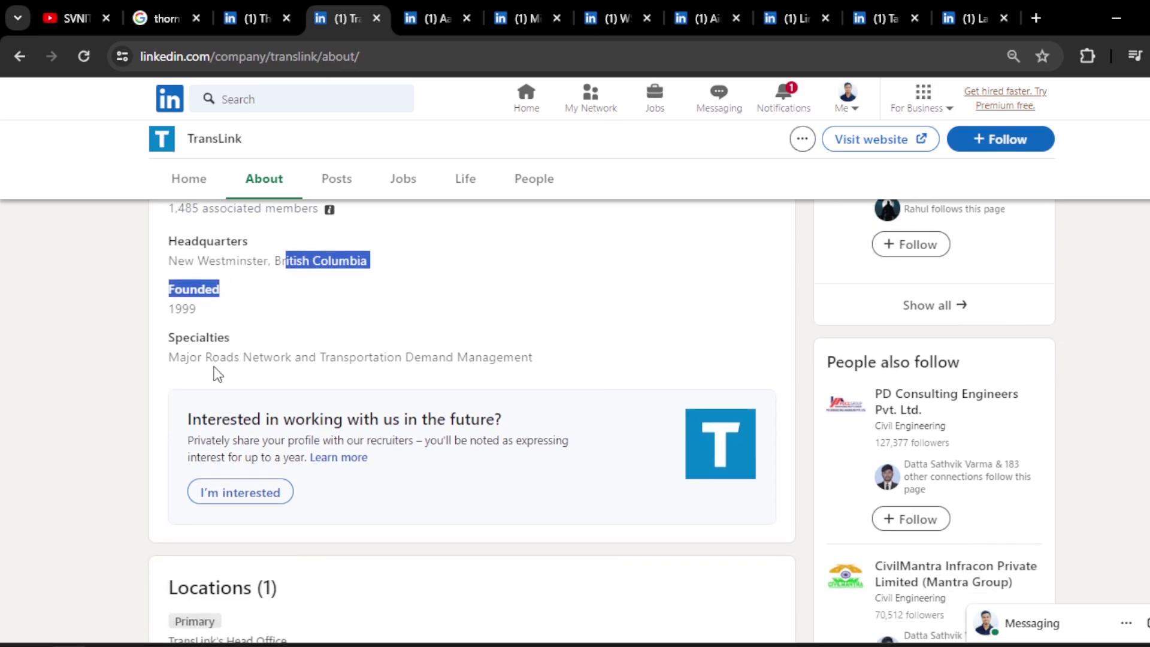
pyautogui.moveTo(248, 364); pyautogui.dragTo(335, 366)
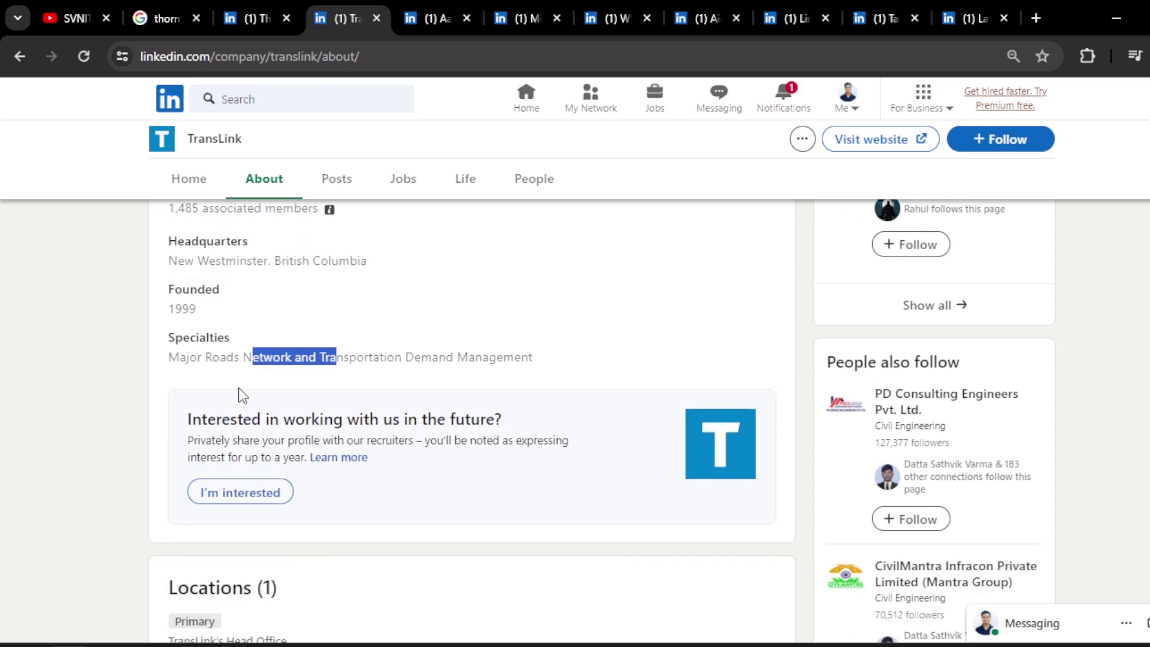
# Step: On Aarvee Associates' About page, highlight its specialties list and then clear the selection
pyautogui.click(428, 13)
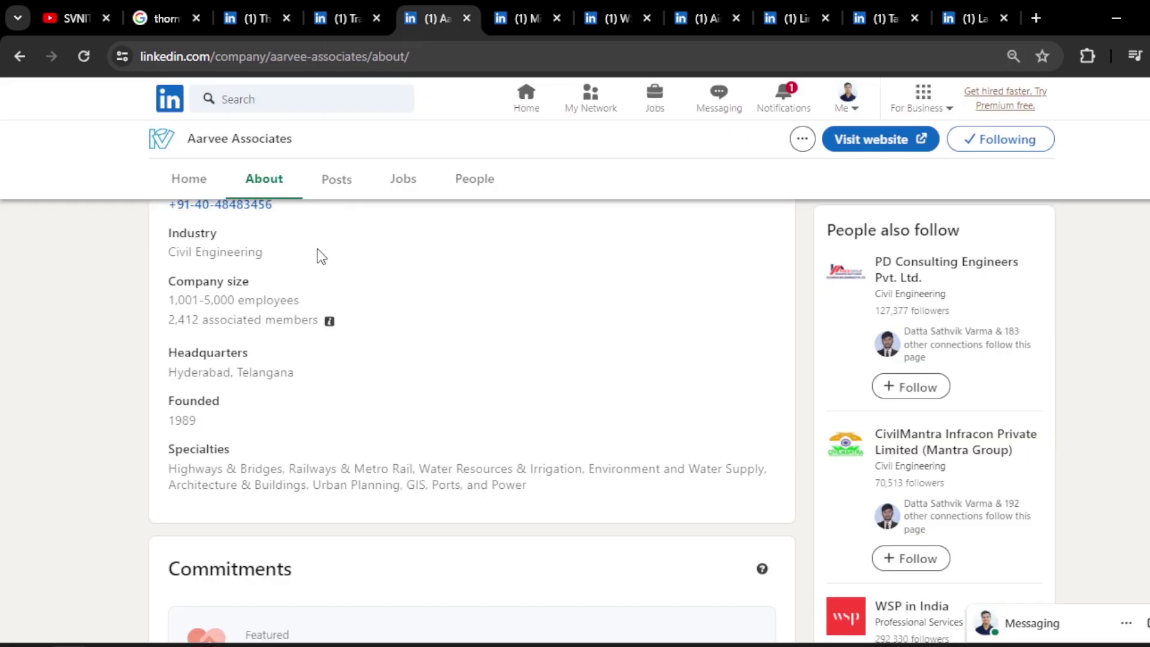
pyautogui.moveTo(258, 373)
pyautogui.mouseDown()
pyautogui.moveTo(231, 371)
pyautogui.moveTo(488, 396)
pyautogui.mouseUp()
pyautogui.scroll(-1, 275, 342)
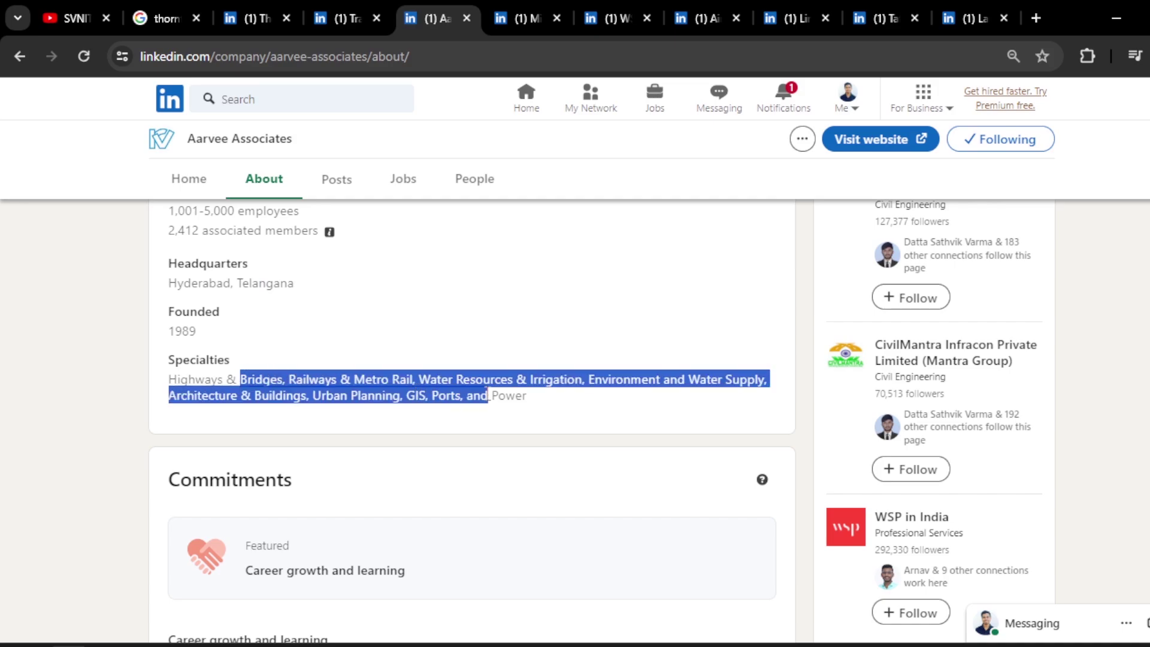
pyautogui.moveTo(488, 396); pyautogui.dragTo(527, 400)
pyautogui.click(526, 400)
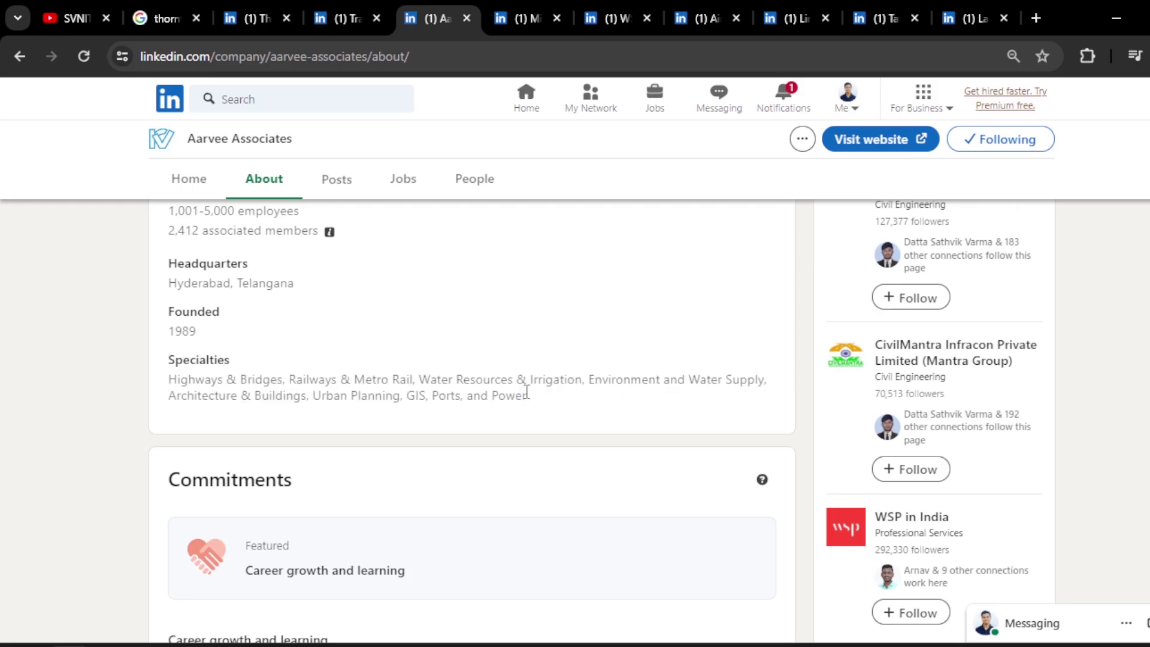
# Step: View Midas International's About page, then WSP's About page, highlighting part of WSP's specialties
pyautogui.click(517, 24)
pyautogui.scroll(-2, 316, 336)
pyautogui.scroll(-2, 316, 336)
pyautogui.scroll(-2, 317, 336)
pyautogui.scroll(-4, 319, 337)
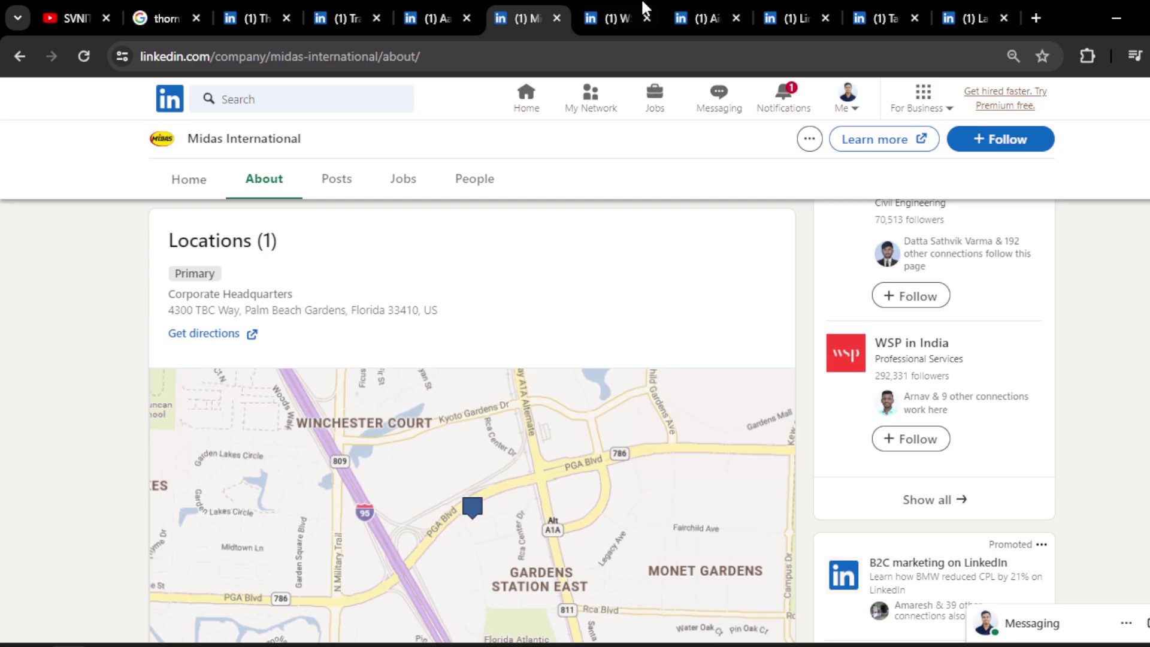
pyautogui.click(616, 16)
pyautogui.scroll(-2, 440, 215)
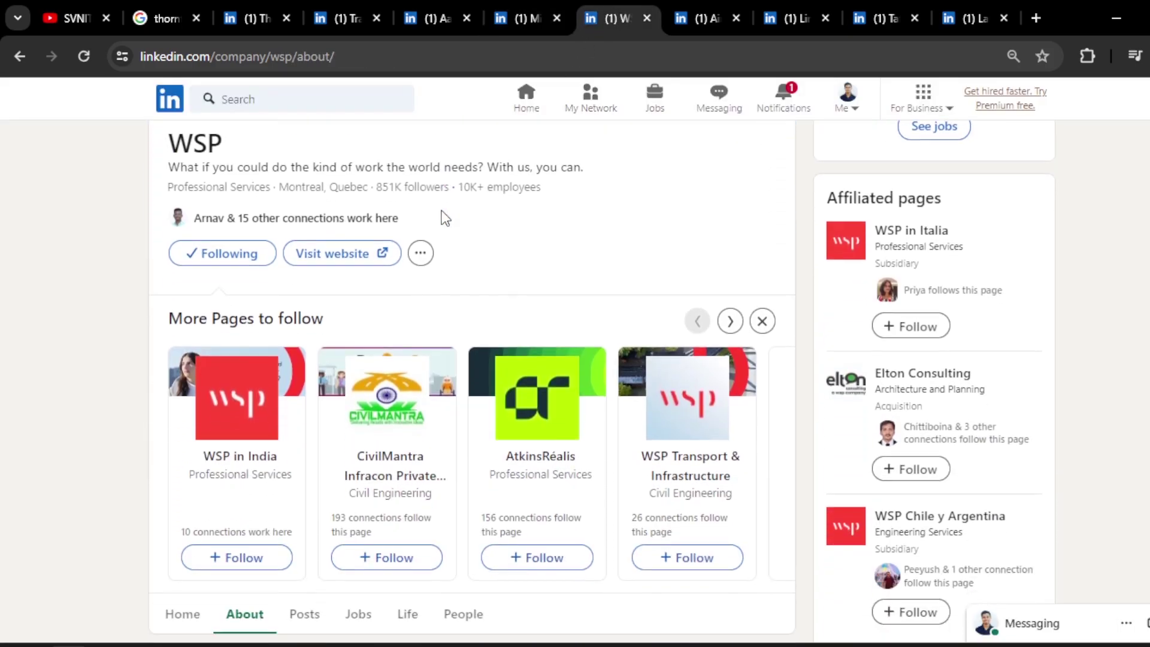
pyautogui.scroll(-2, 441, 215)
pyautogui.scroll(-4, 450, 209)
pyautogui.scroll(-1, 396, 270)
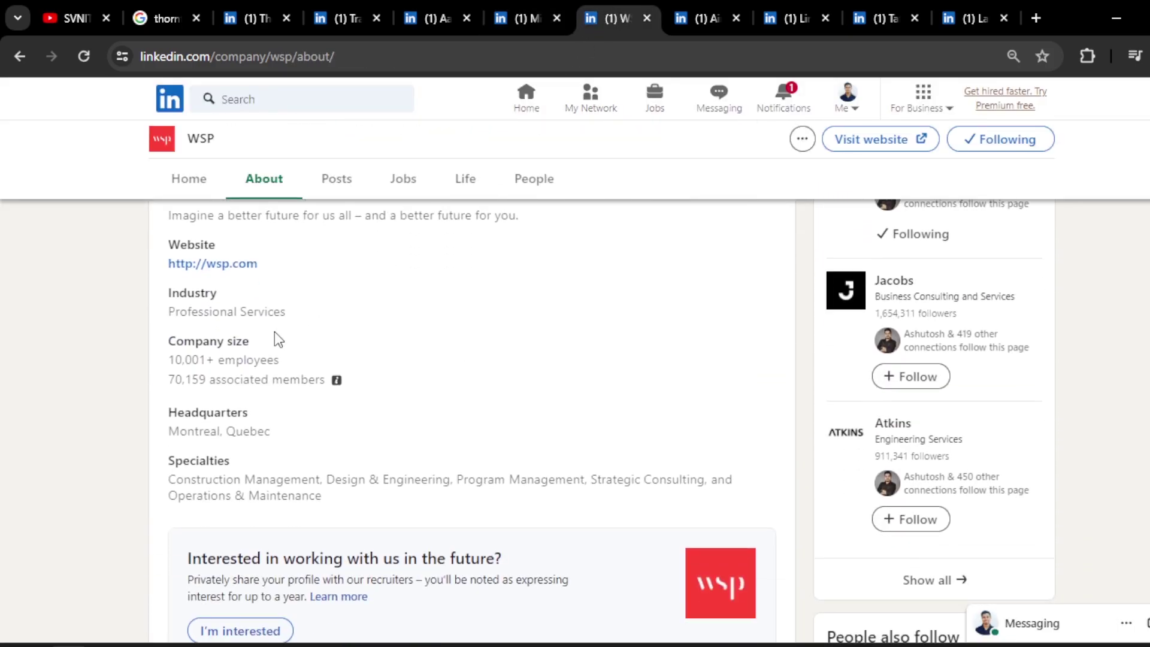
pyautogui.moveTo(188, 431)
pyautogui.mouseDown()
pyautogui.moveTo(258, 431)
pyautogui.moveTo(276, 406)
pyautogui.mouseUp()
pyautogui.scroll(-1, 329, 312)
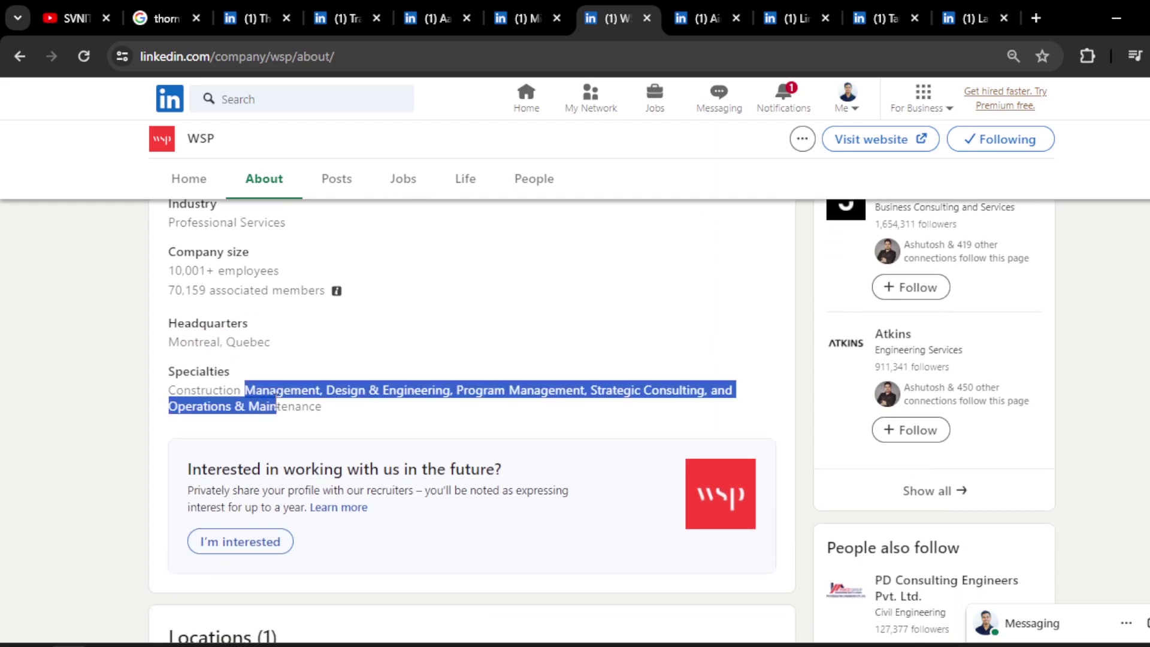
pyautogui.moveTo(277, 406); pyautogui.dragTo(274, 392)
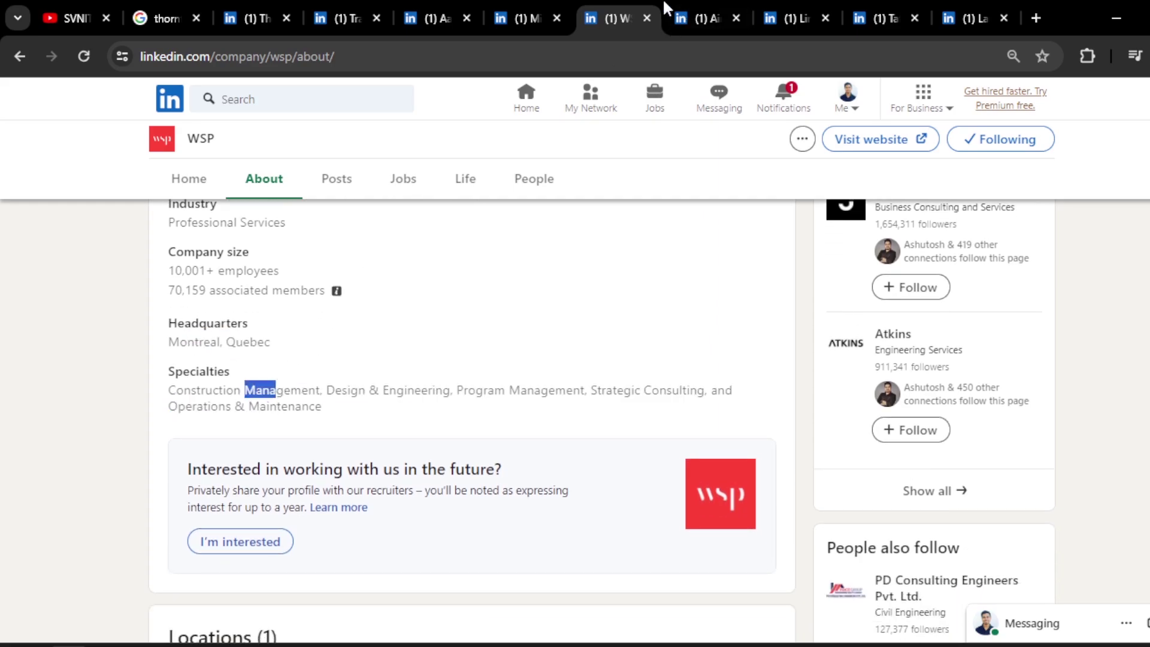
# Step: Review Air Products' specialties, then on Linde's About page highlight its England headquarters and Gases and Engineering specialties
pyautogui.click(695, 14)
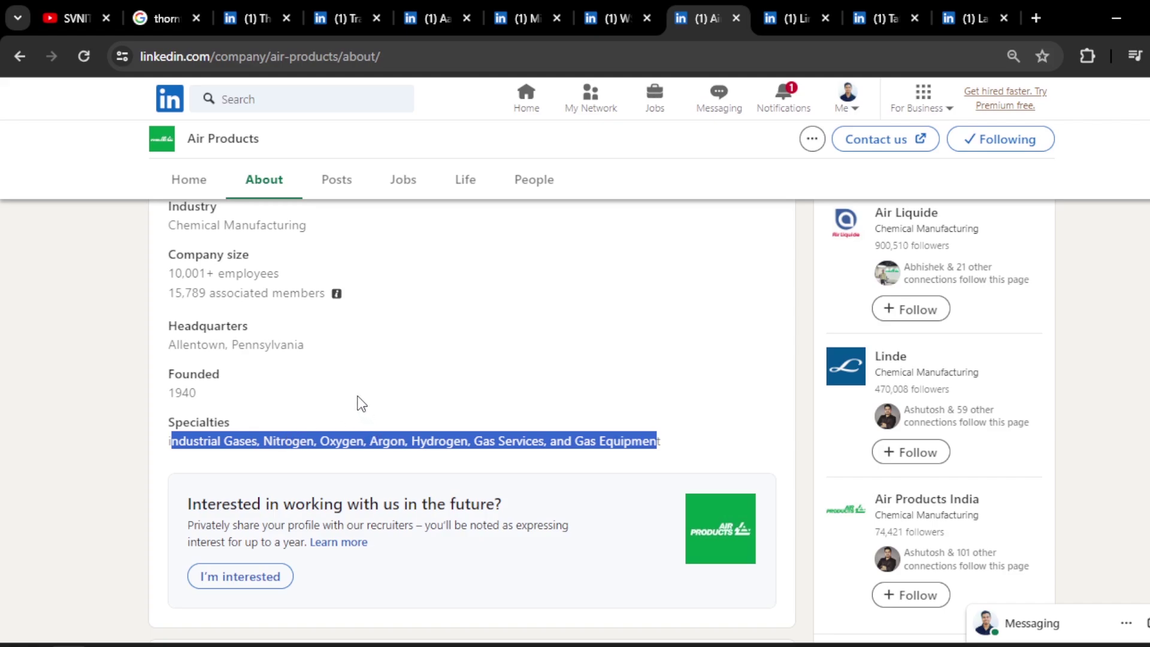
pyautogui.click(290, 364)
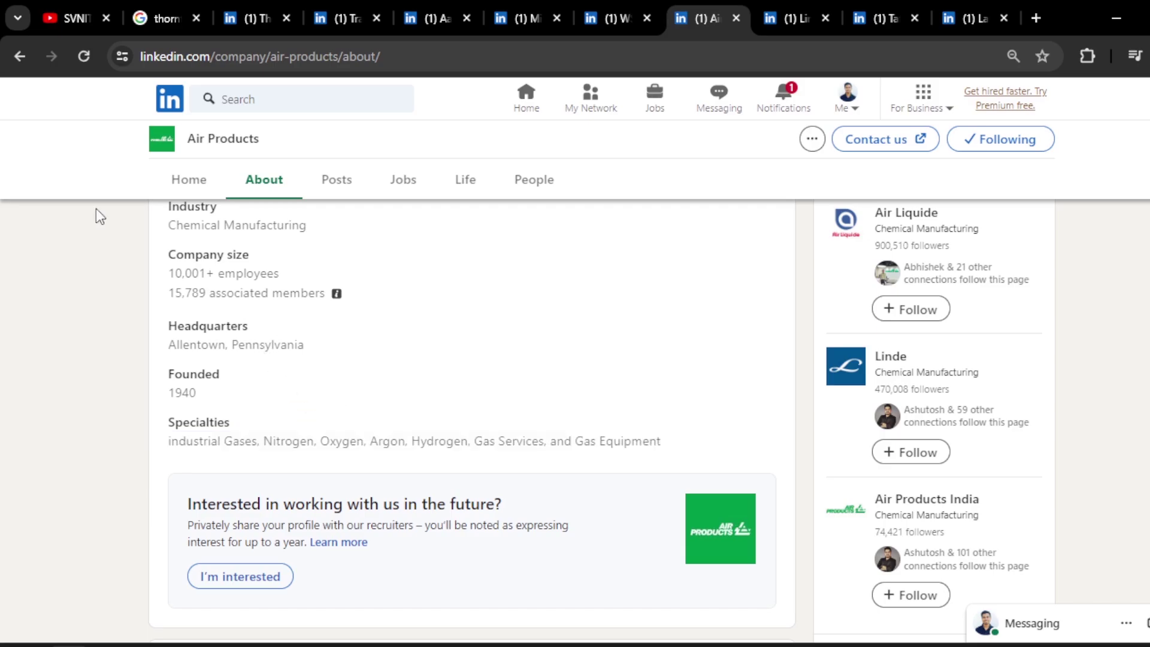
pyautogui.click(791, 18)
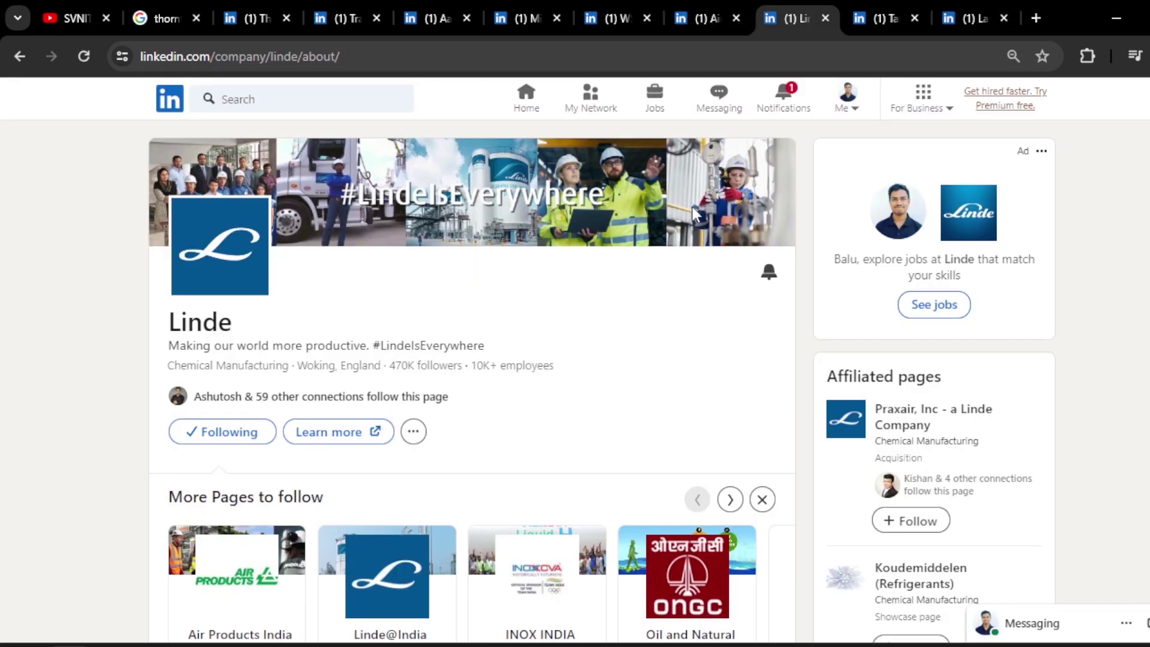
pyautogui.scroll(-2, 533, 232)
pyautogui.scroll(-3, 532, 232)
pyautogui.scroll(-2, 532, 234)
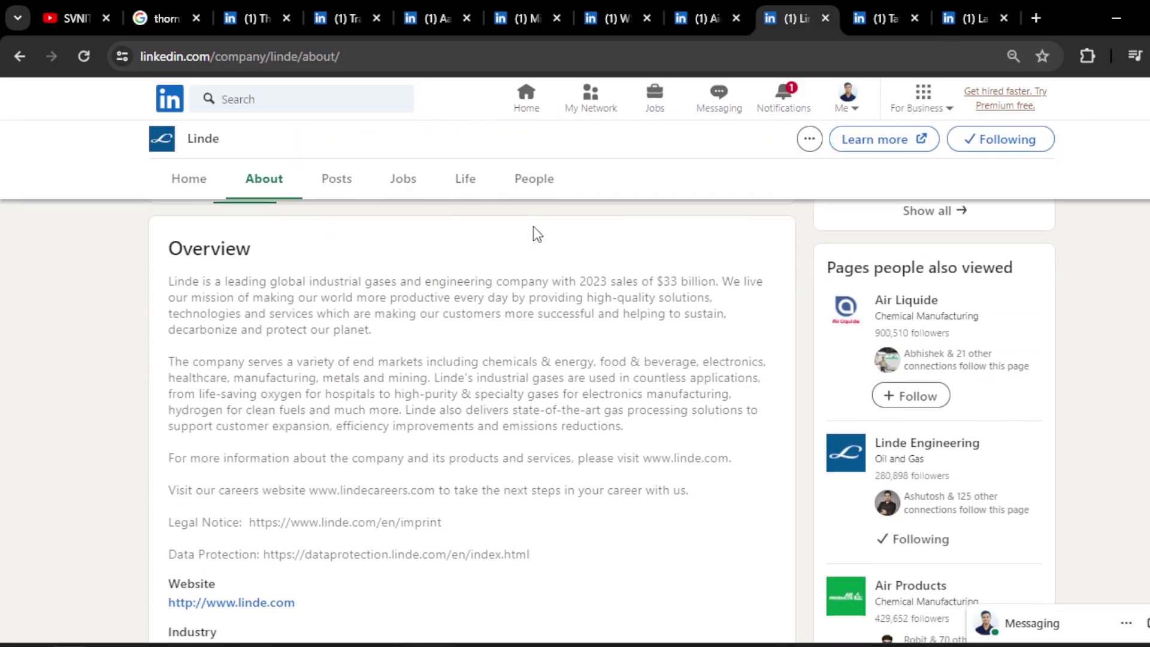
pyautogui.scroll(-2, 533, 232)
pyautogui.scroll(-3, 507, 242)
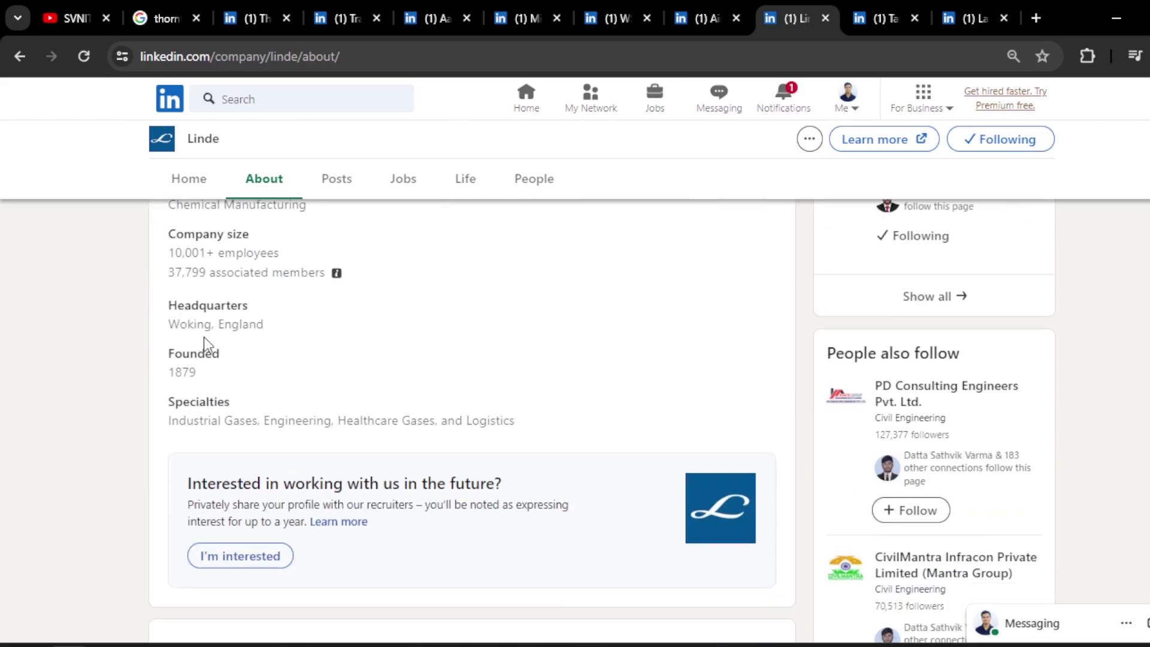
pyautogui.moveTo(225, 327); pyautogui.dragTo(279, 327)
pyautogui.moveTo(224, 428); pyautogui.dragTo(273, 429)
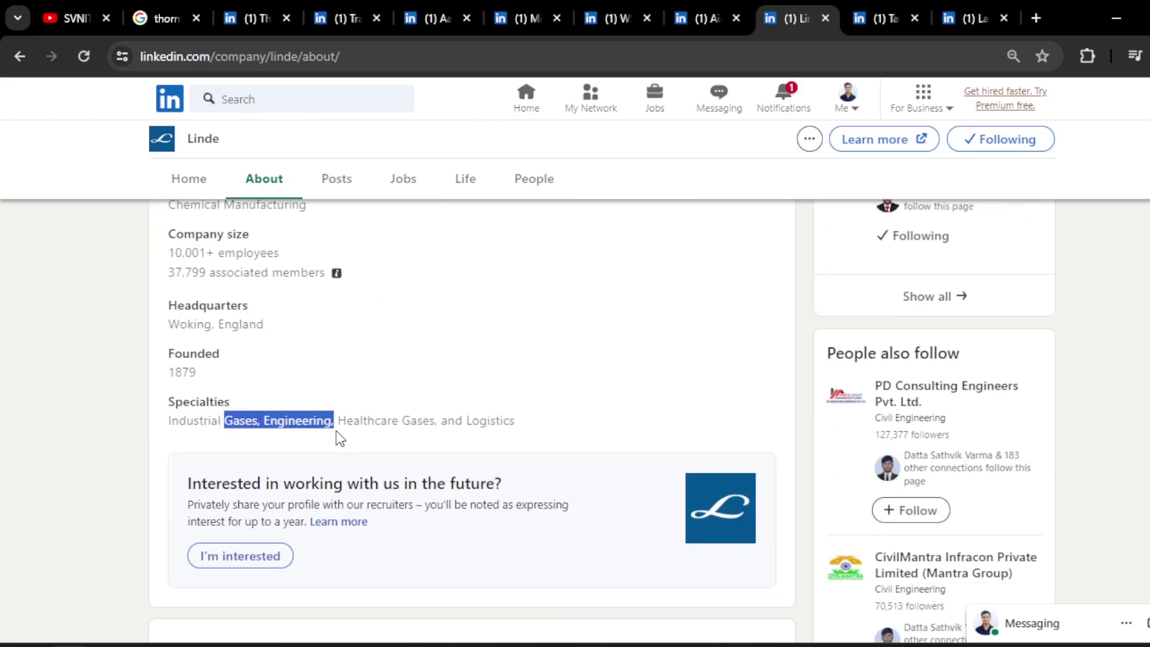
# Step: On Tata Consulting Engineers' About page, highlight its full specialties paragraph
pyautogui.click(882, 12)
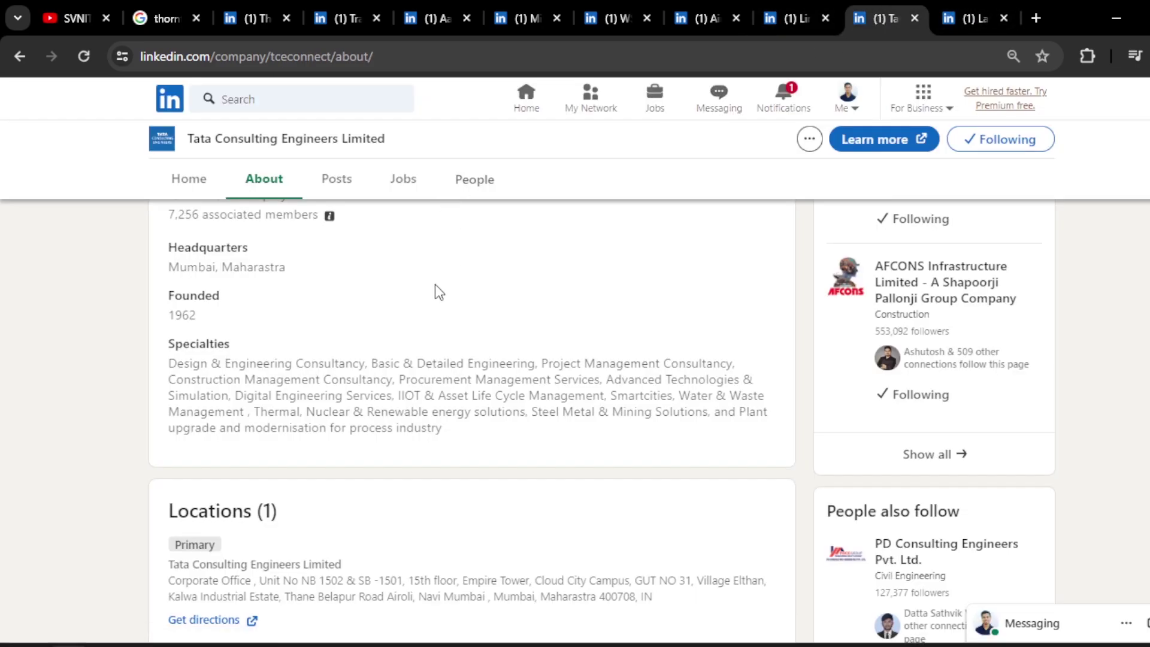
pyautogui.scroll(1, 435, 286)
pyautogui.scroll(2, 441, 273)
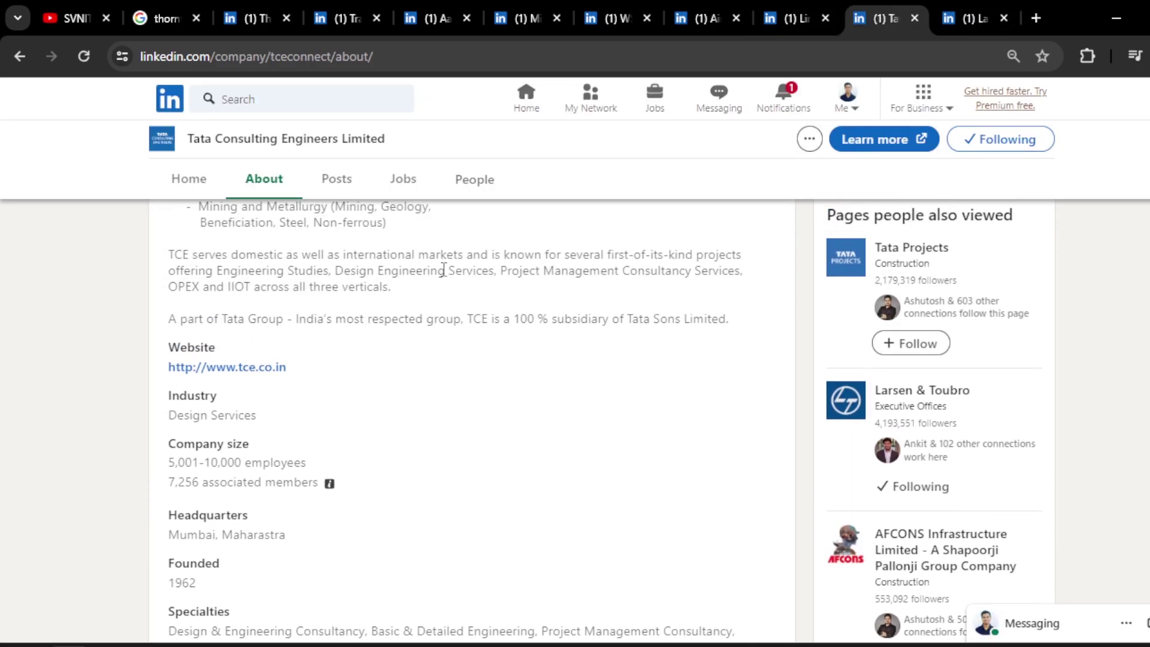
pyautogui.scroll(-2, 443, 271)
pyautogui.scroll(-2, 442, 266)
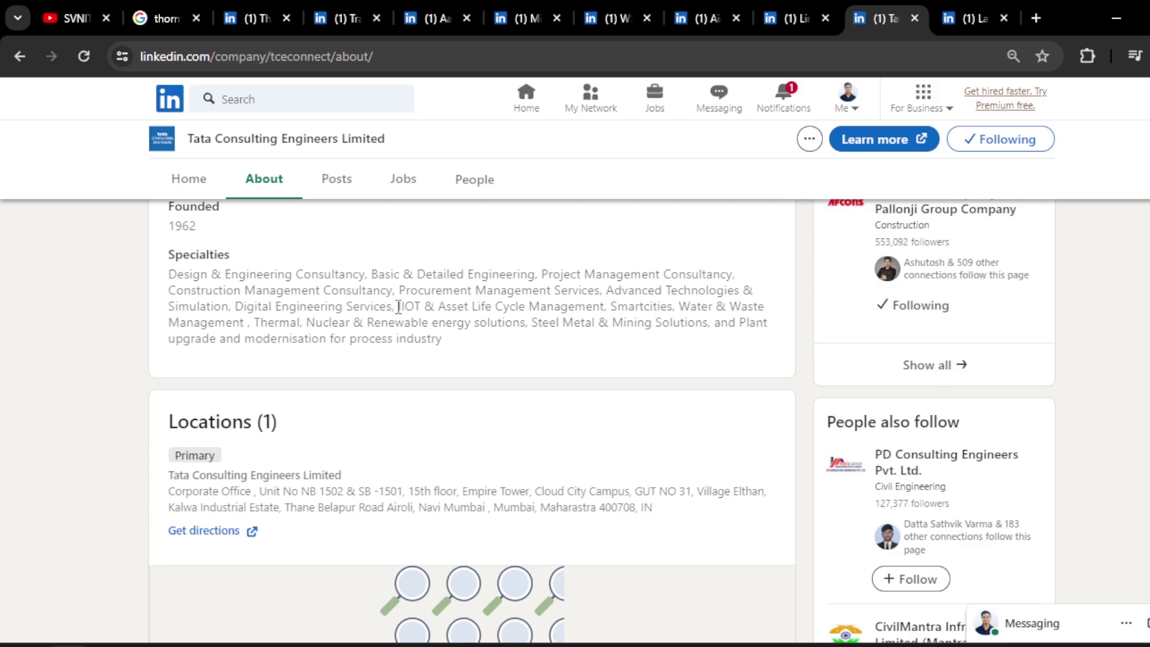
pyautogui.moveTo(399, 305); pyautogui.dragTo(431, 322)
pyautogui.moveTo(201, 273)
pyautogui.mouseDown()
pyautogui.moveTo(274, 309)
pyautogui.moveTo(435, 356)
pyautogui.moveTo(442, 340)
pyautogui.mouseUp()
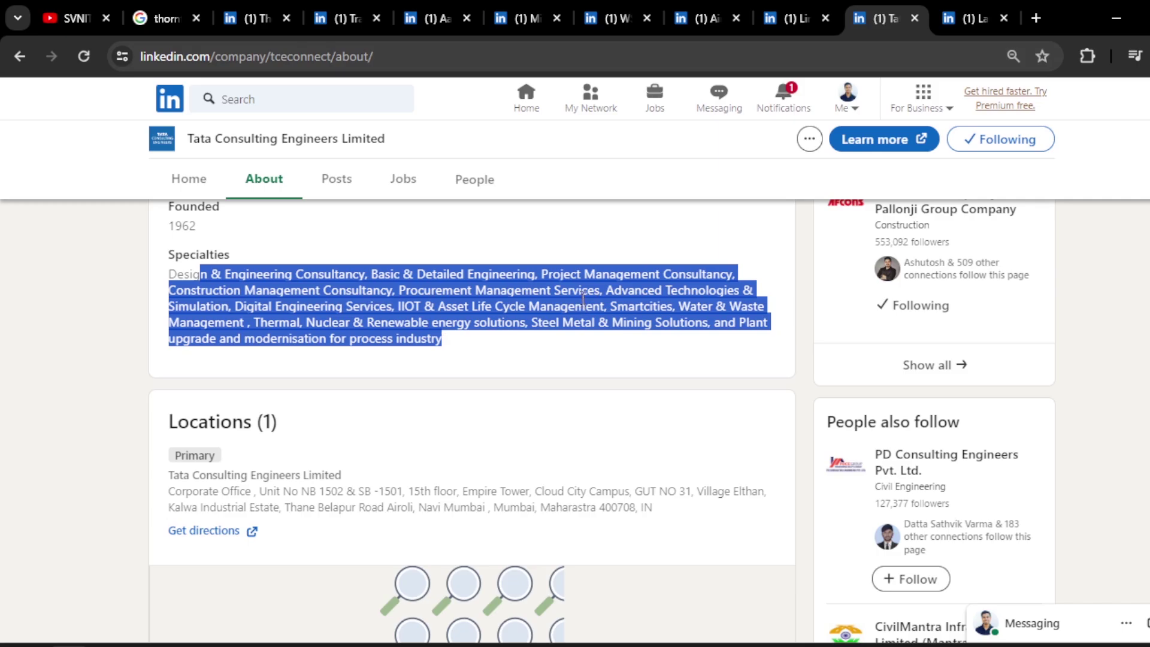
# Step: Highlight Larsen & Toubro's specialties list, from Aerospace to Green Hydrogen, on its LinkedIn About page
pyautogui.click(978, 18)
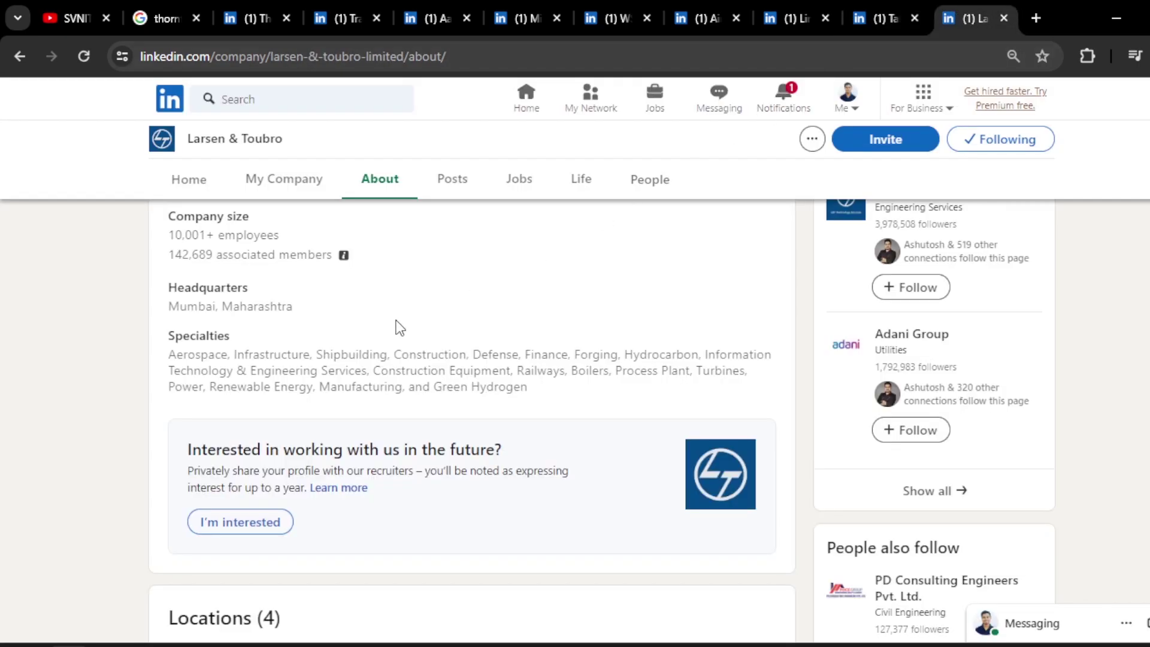
pyautogui.moveTo(201, 356); pyautogui.dragTo(523, 392)
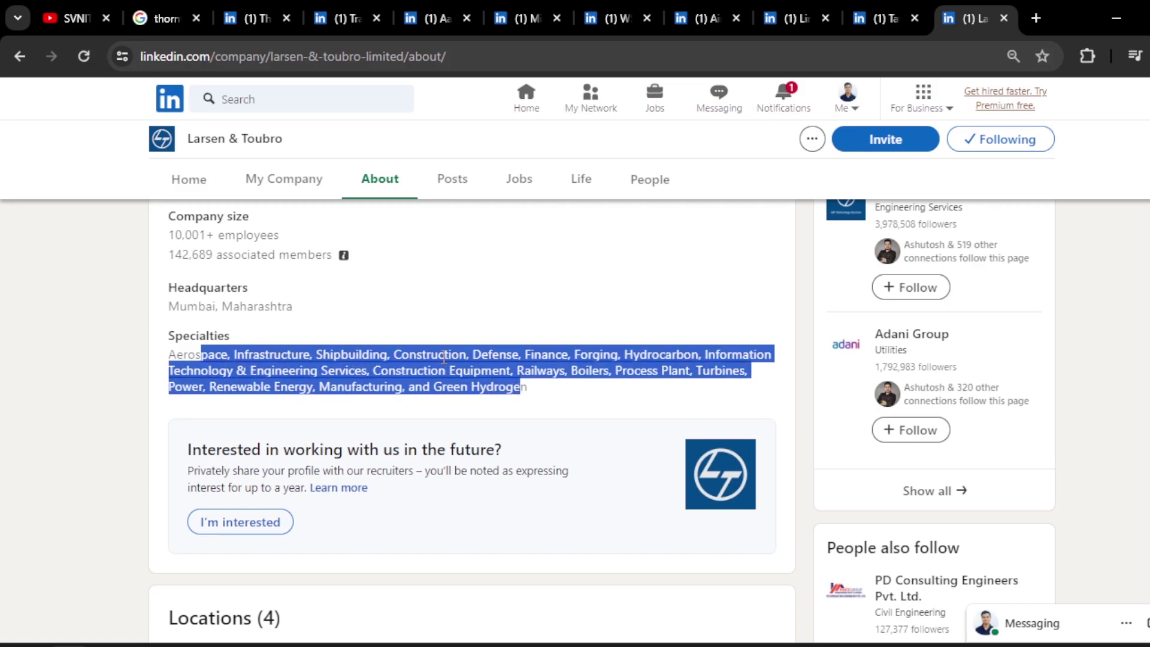